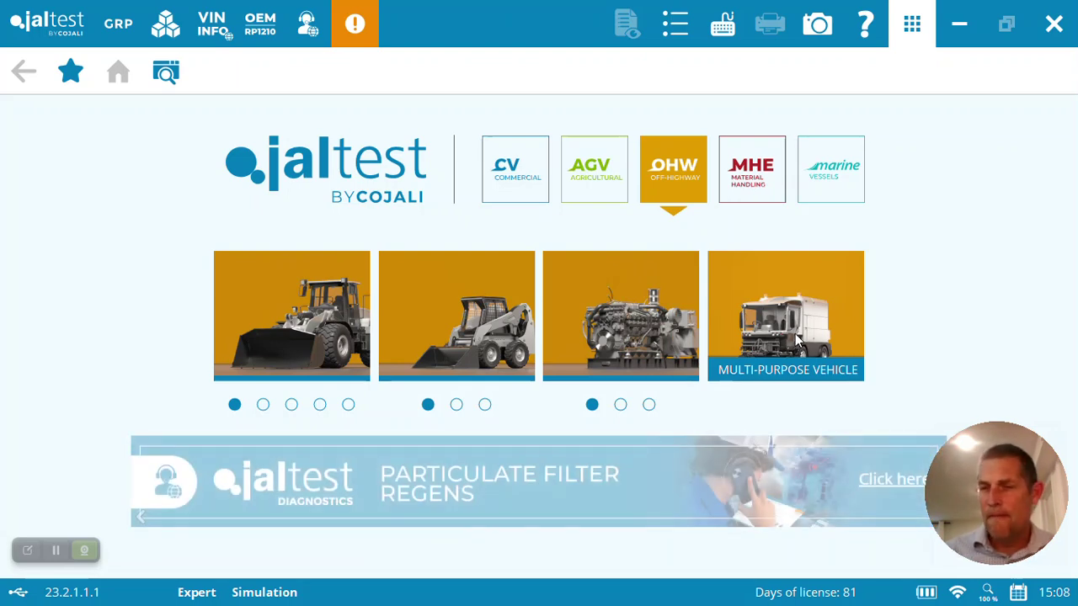
# - Choose the Bobcat 5600 from the off-highway multi-purpose vehicles
pyautogui.click(797, 339)
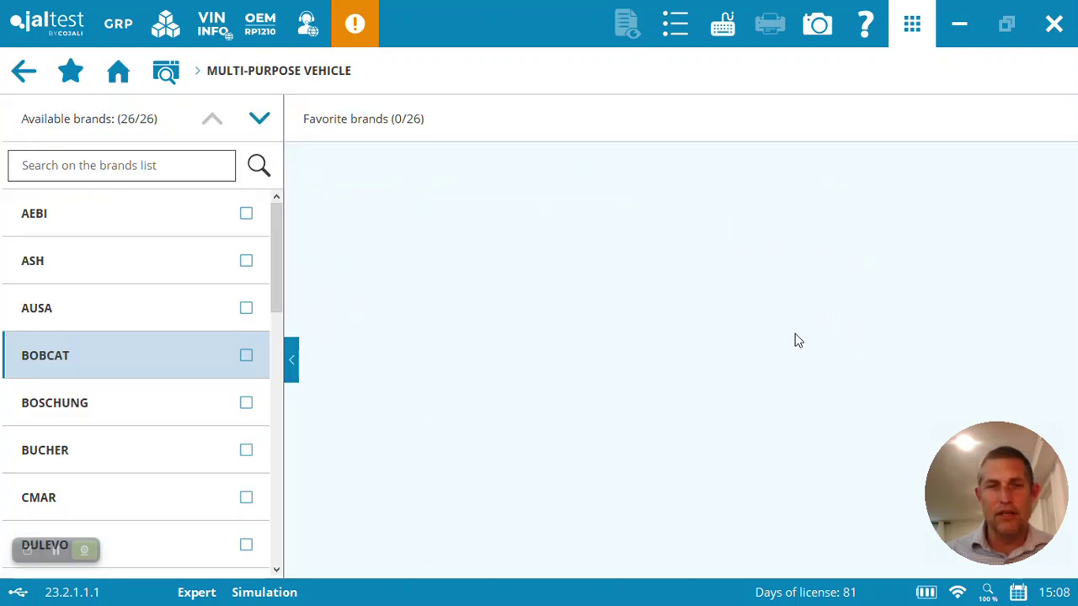
pyautogui.click(163, 354)
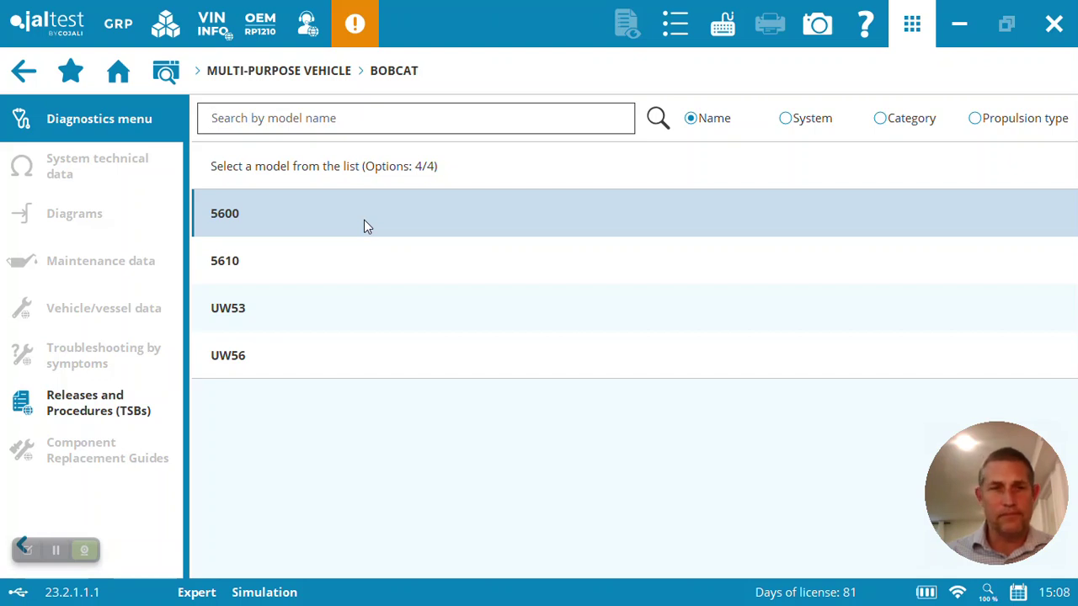
pyautogui.click(365, 223)
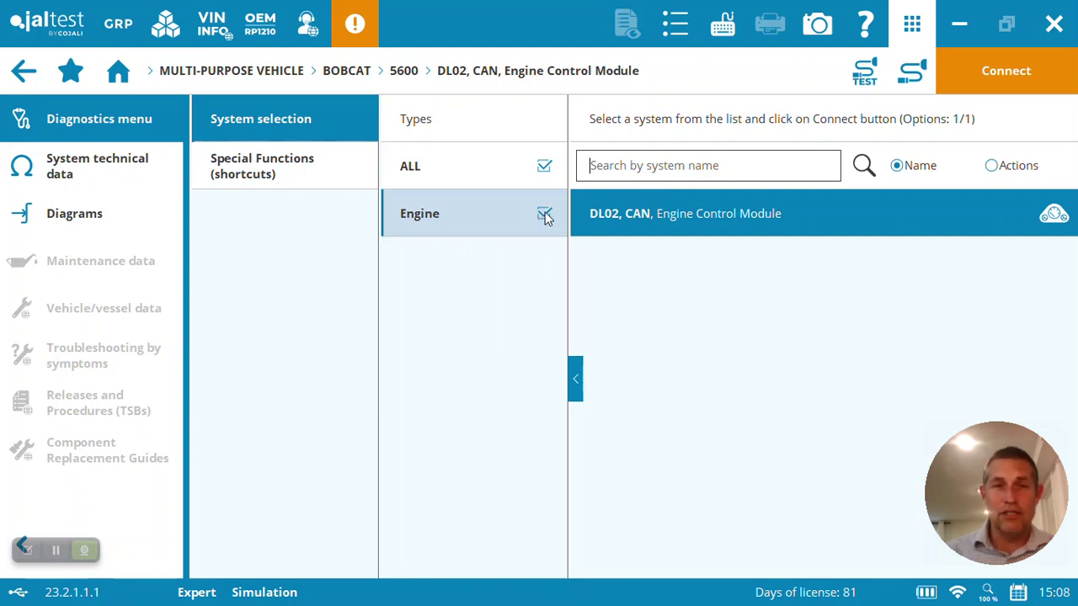
# - Review the special function shortcuts for the 5600, return to system selection and connect to the DL02, CAN engine control module
pyautogui.click(298, 176)
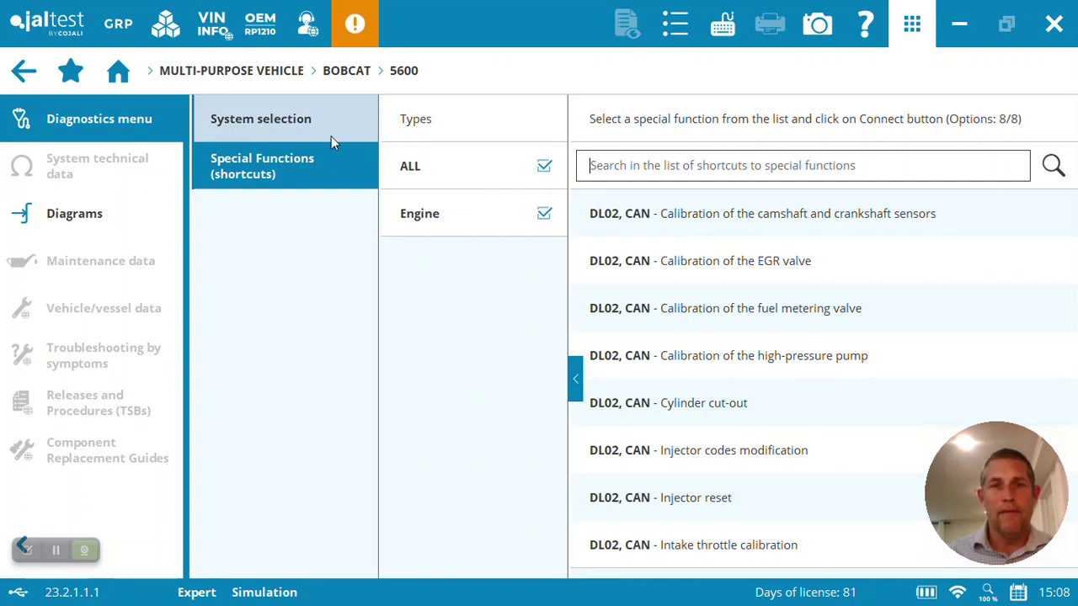
pyautogui.click(368, 120)
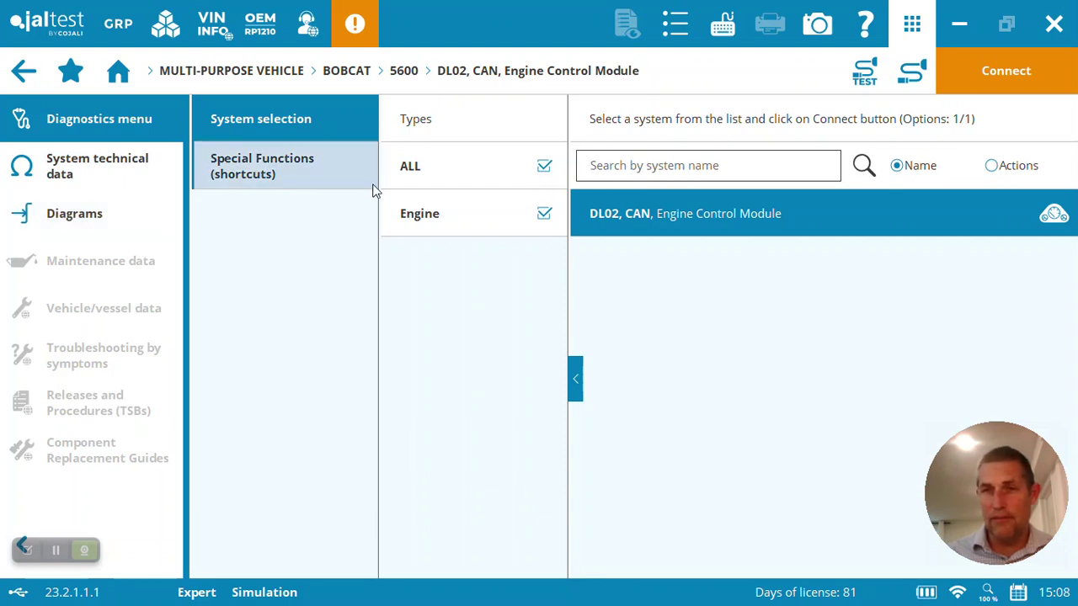
pyautogui.click(1012, 70)
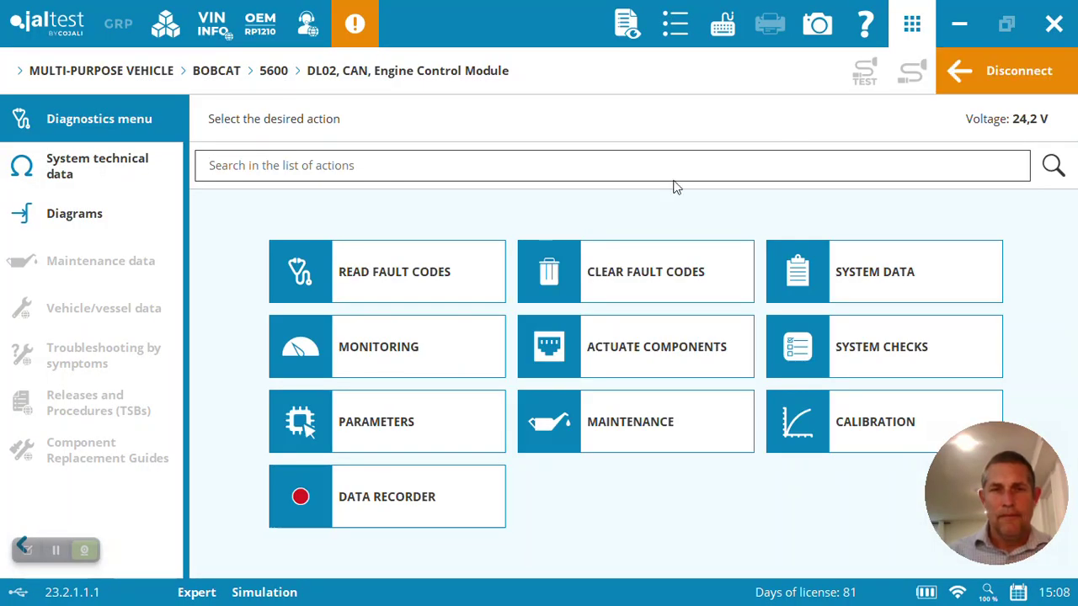
# - Read the engine module's fault codes and view the freeze frame data for P0006
pyautogui.click(376, 276)
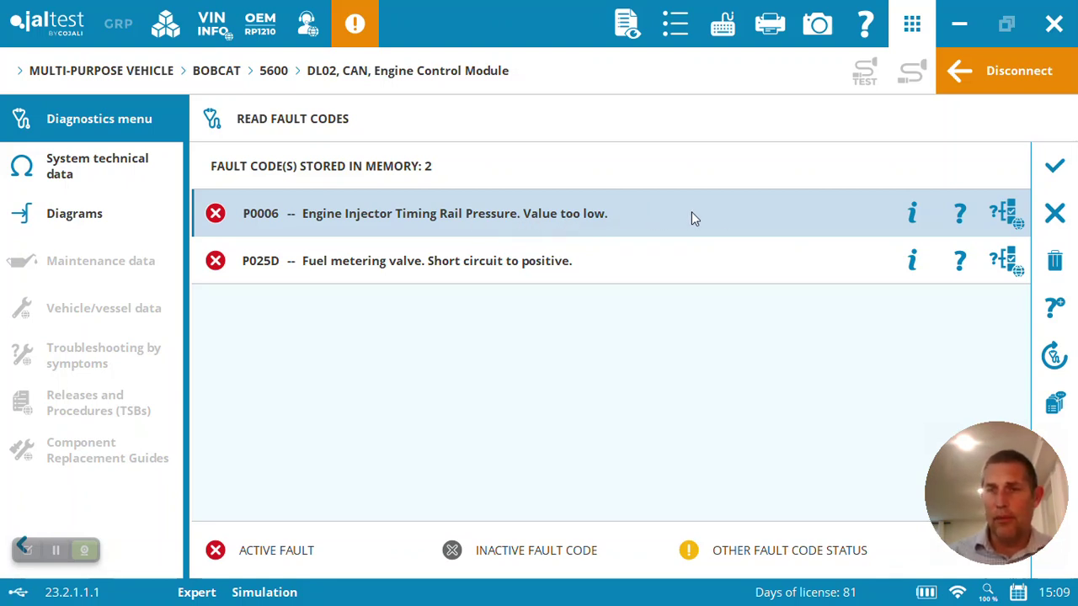
pyautogui.click(721, 215)
pyautogui.click(721, 217)
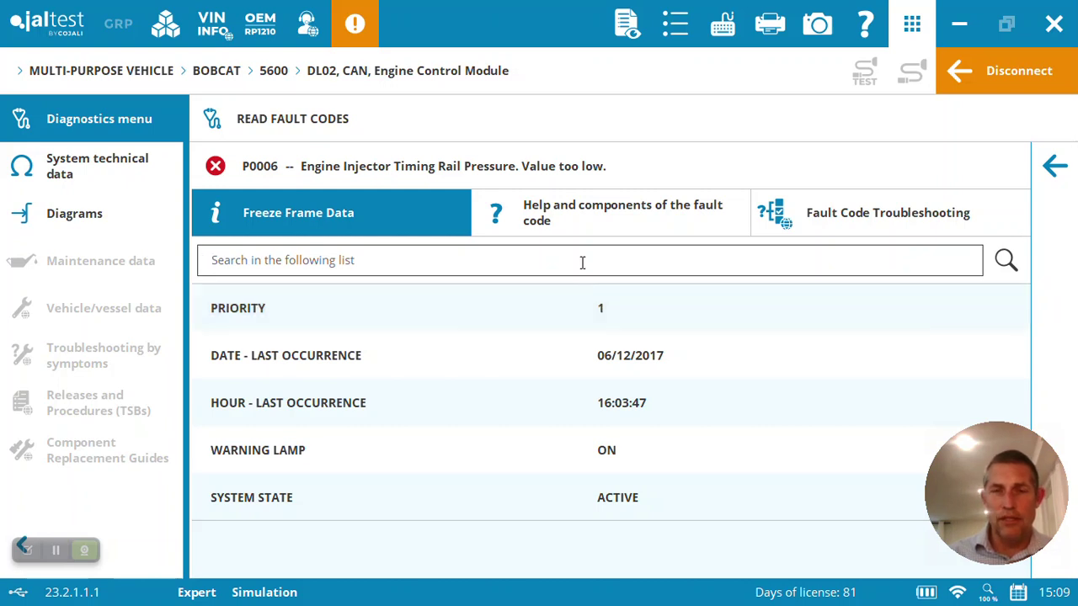
# - View the pinout information for the CY7 fuel metering valve related to fault code P0006
pyautogui.click(610, 223)
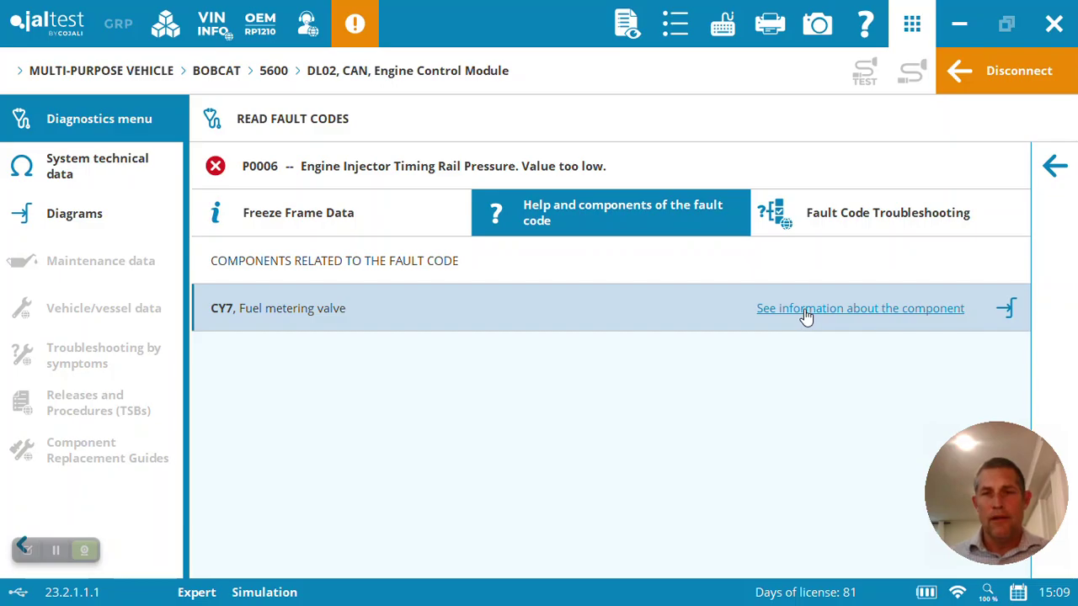
pyautogui.click(804, 311)
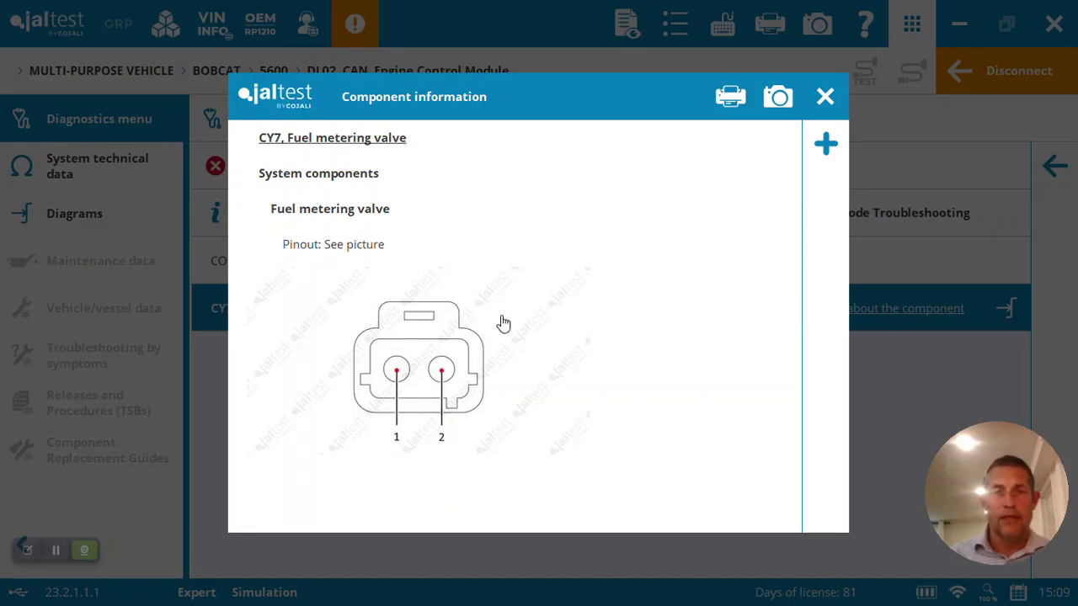
pyautogui.click(824, 99)
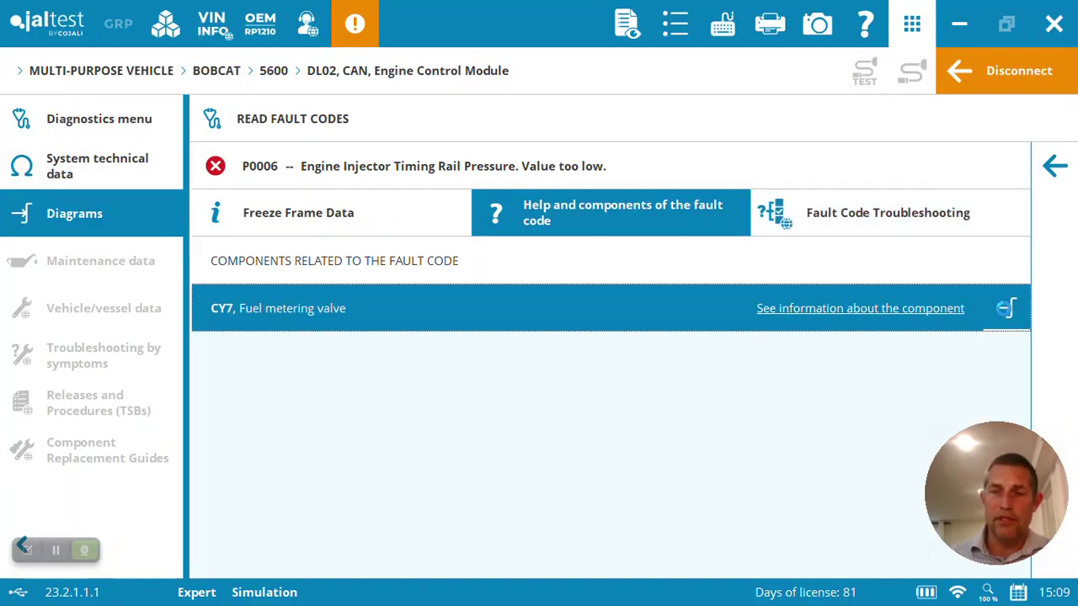
# - Locate CY7 in the wiring diagram and review the component information and pinout of the CA1 engine management control unit
pyautogui.click(1004, 308)
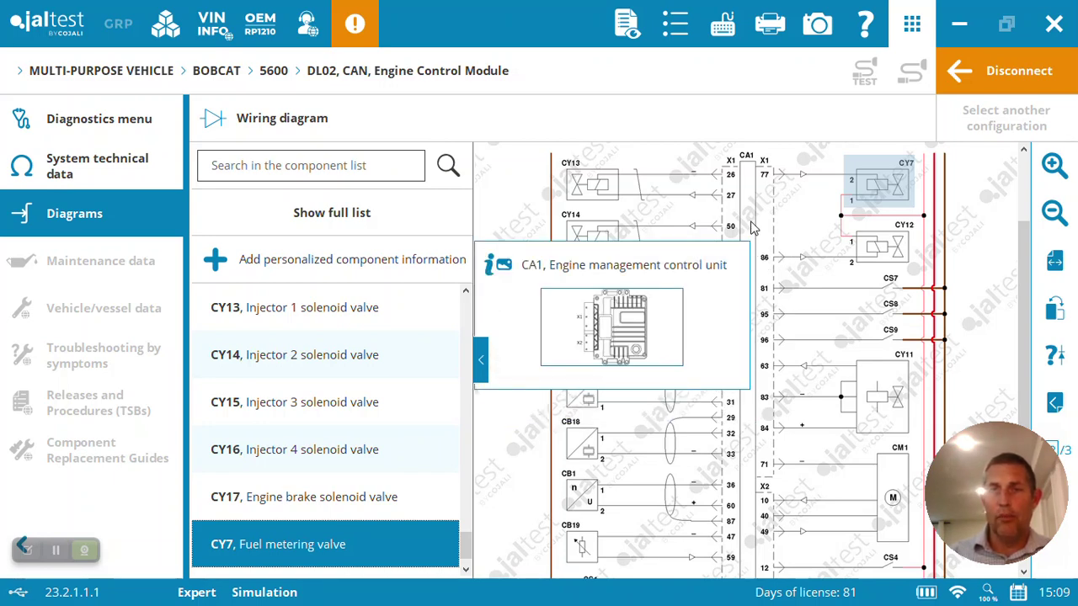
pyautogui.click(752, 227)
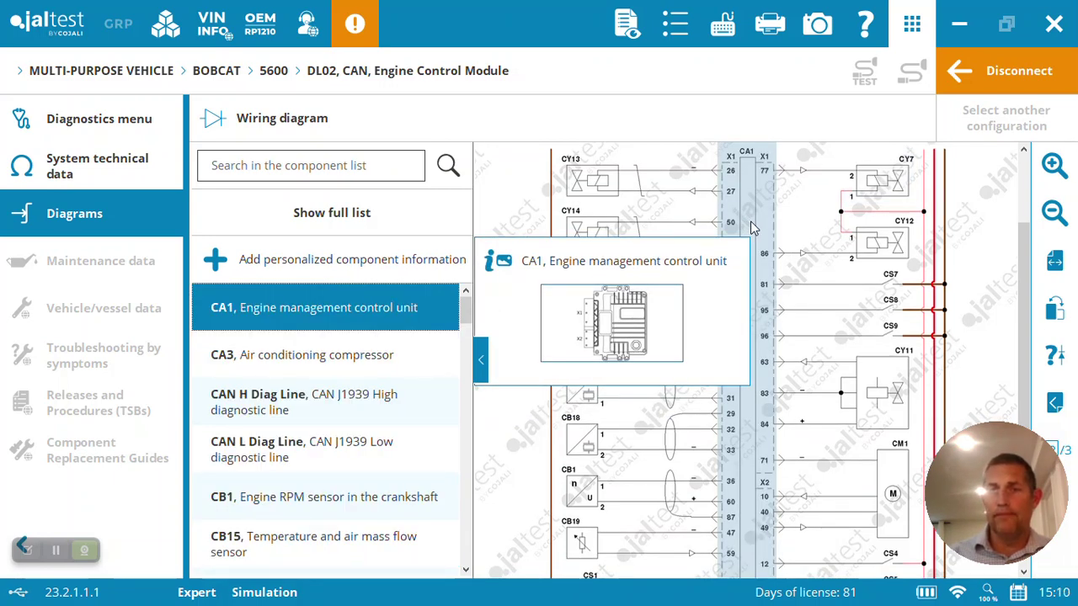
pyautogui.click(751, 223)
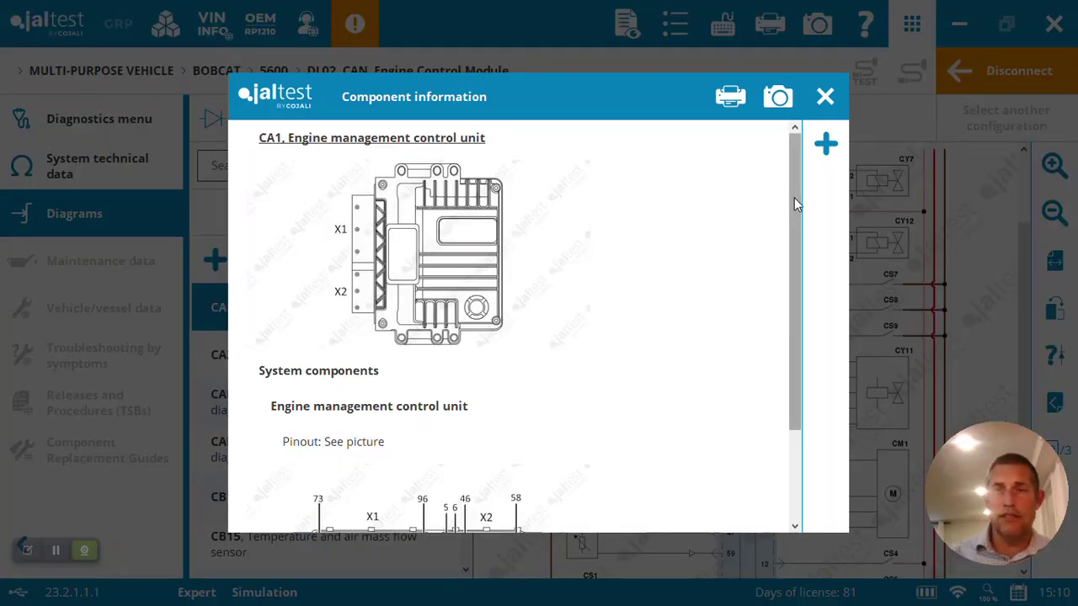
pyautogui.scroll(-3, 794, 198)
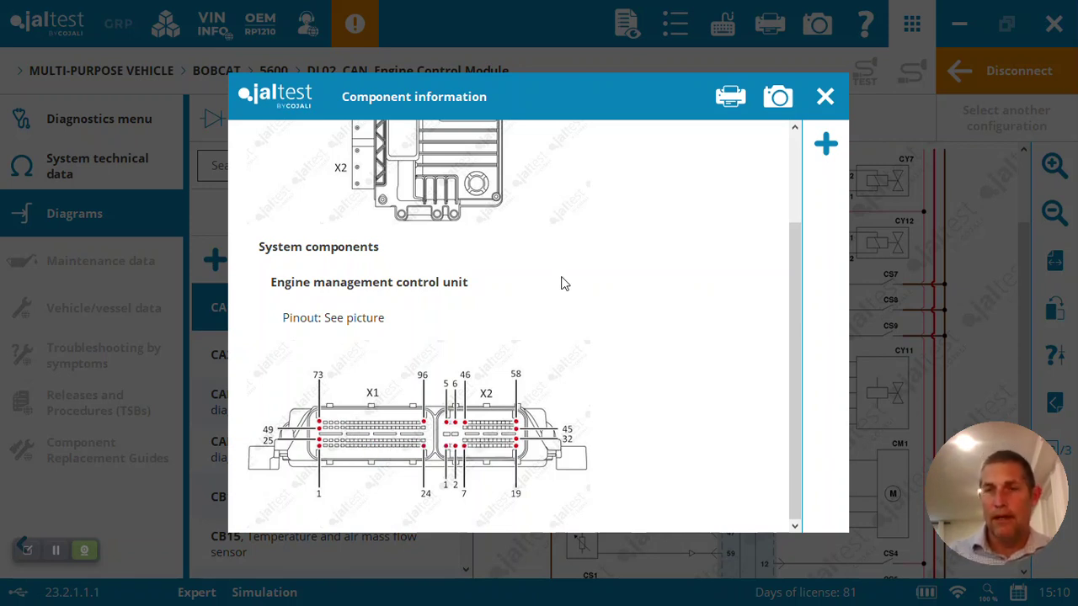
pyautogui.click(828, 114)
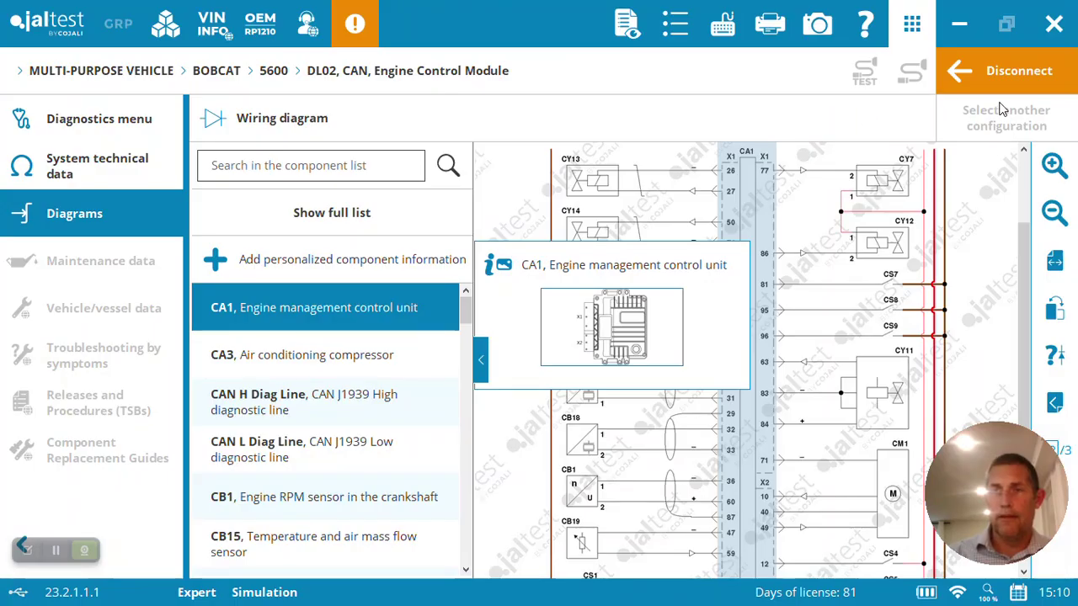
# - Return to the P0006 diagnostics and start its fault code troubleshooting guide at Step 1
pyautogui.click(94, 122)
pyautogui.click(886, 219)
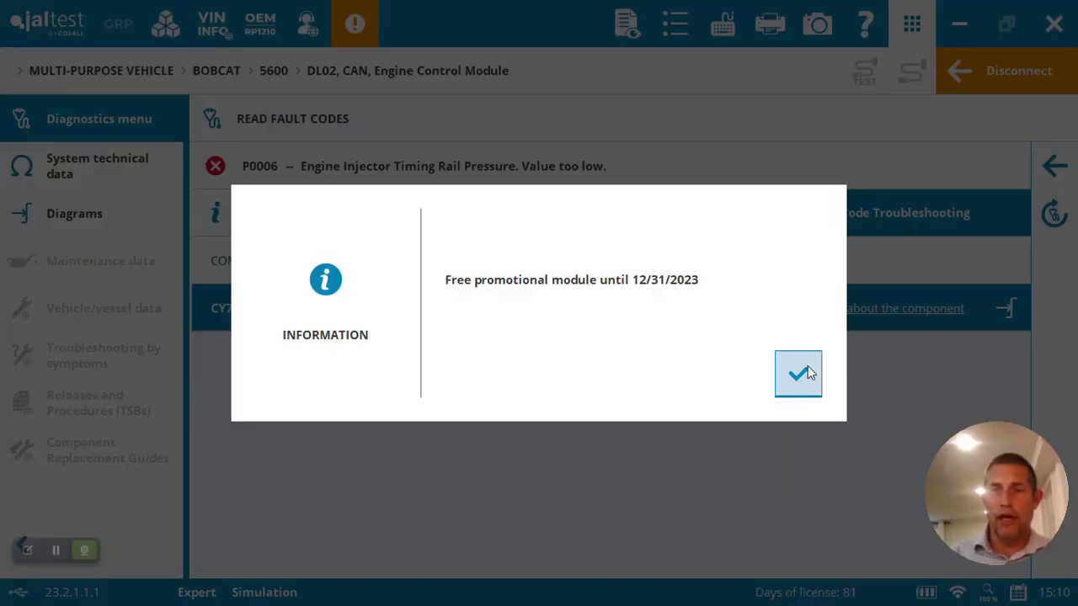
pyautogui.click(806, 370)
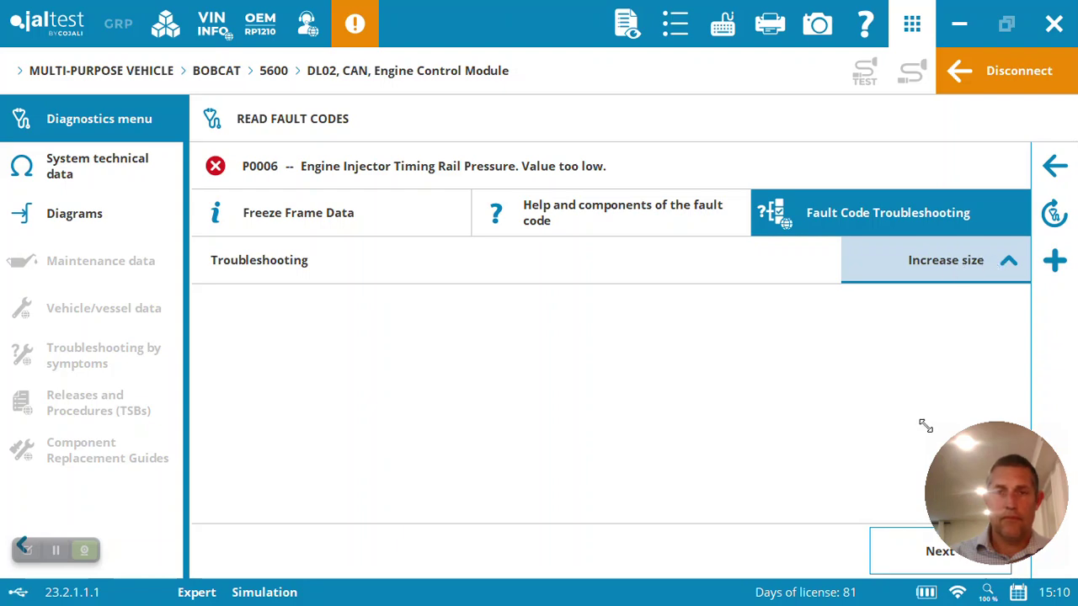
pyautogui.click(908, 552)
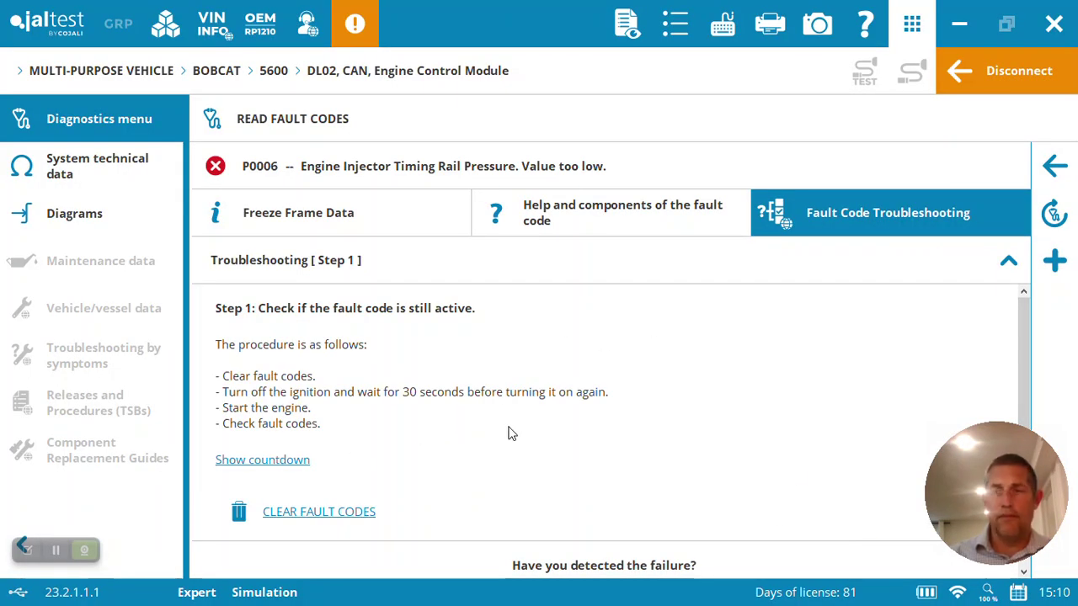
# - Answer NO to whether the failure has been detected and advance the troubleshooting guide to Step 2
pyautogui.scroll(-2, 665, 475)
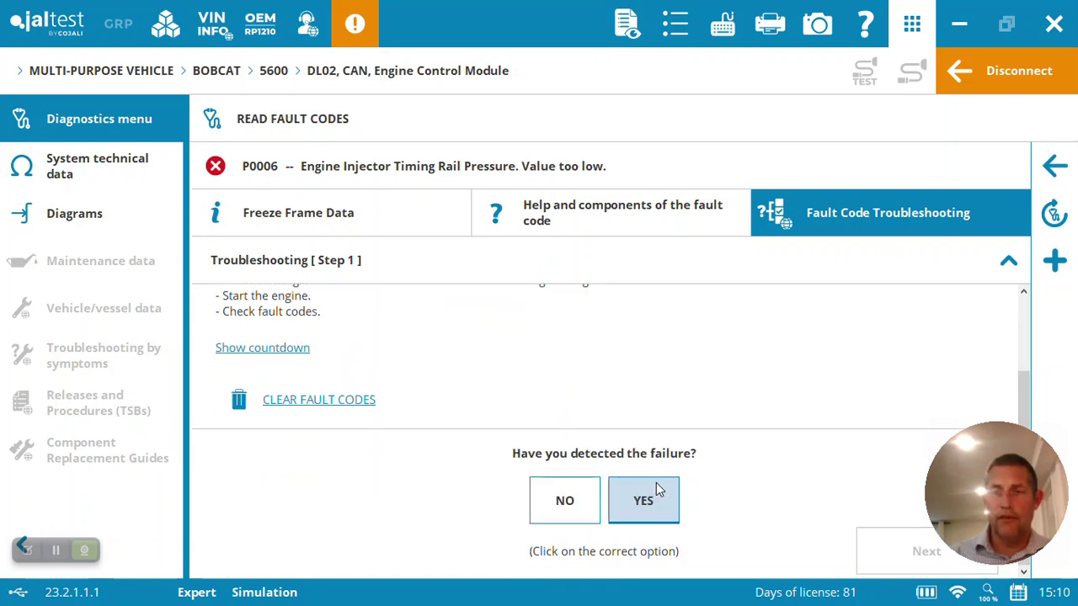
pyautogui.click(657, 490)
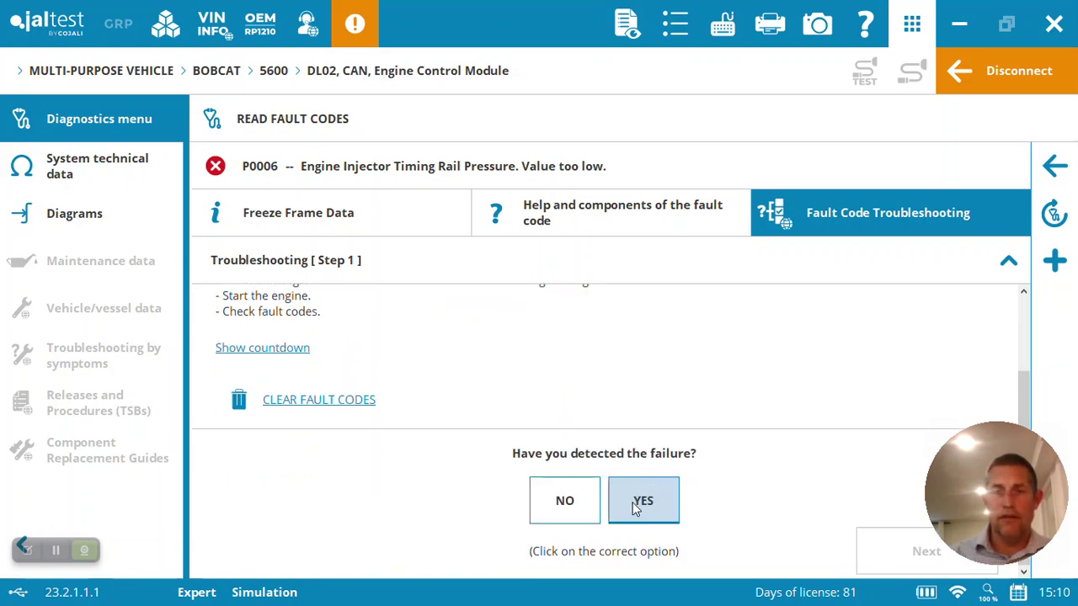
pyautogui.click(564, 500)
pyautogui.click(909, 552)
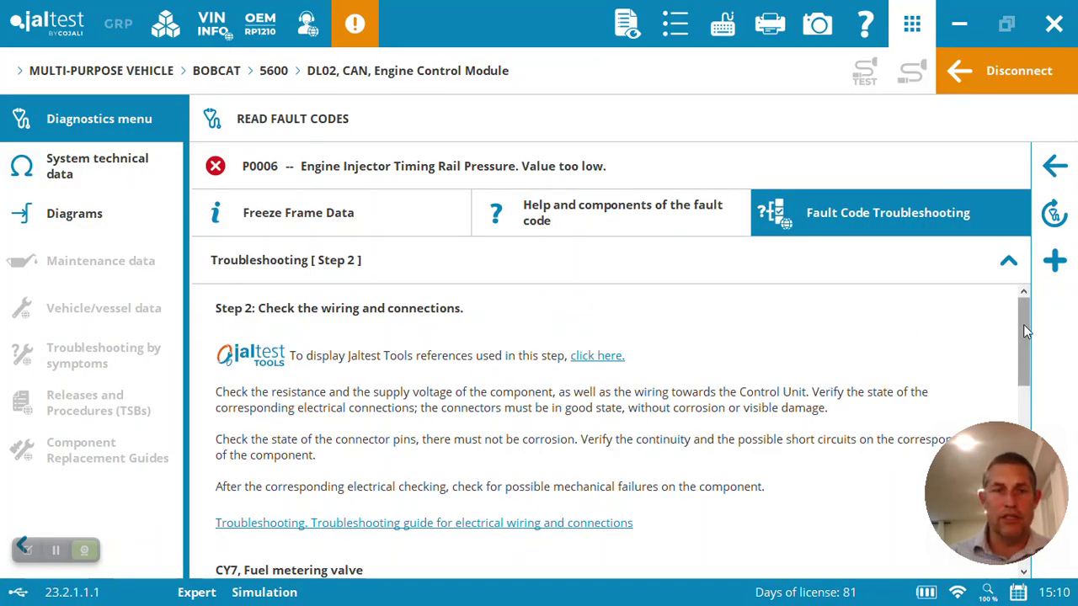
# - Review the Step 2 wiring check, answer NO to whether it has been correct, and advance to Step 3
pyautogui.moveTo(1023, 330); pyautogui.dragTo(1008, 517)
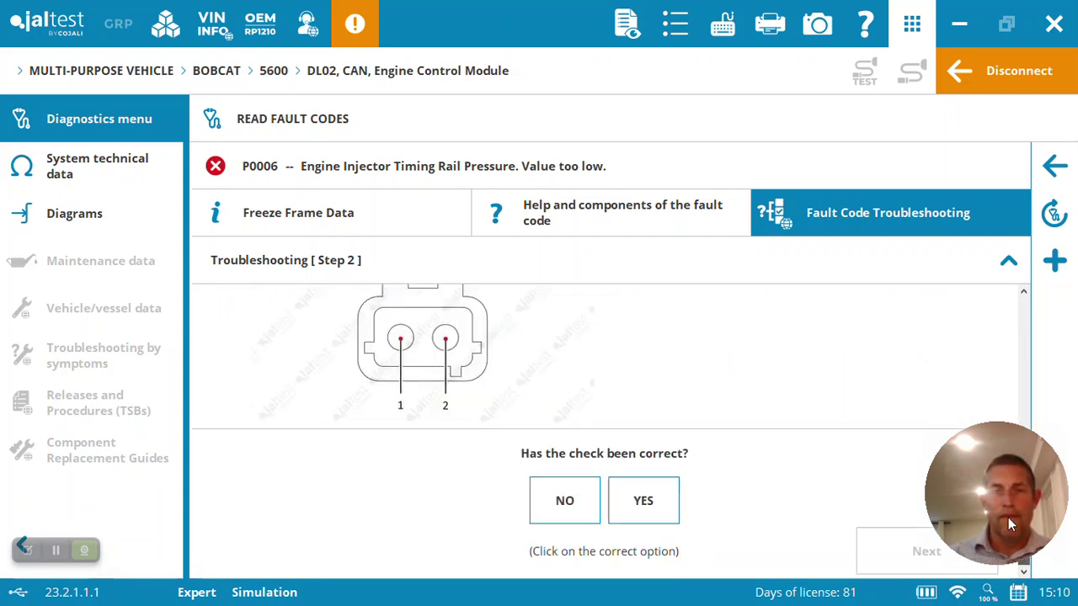
pyautogui.click(571, 506)
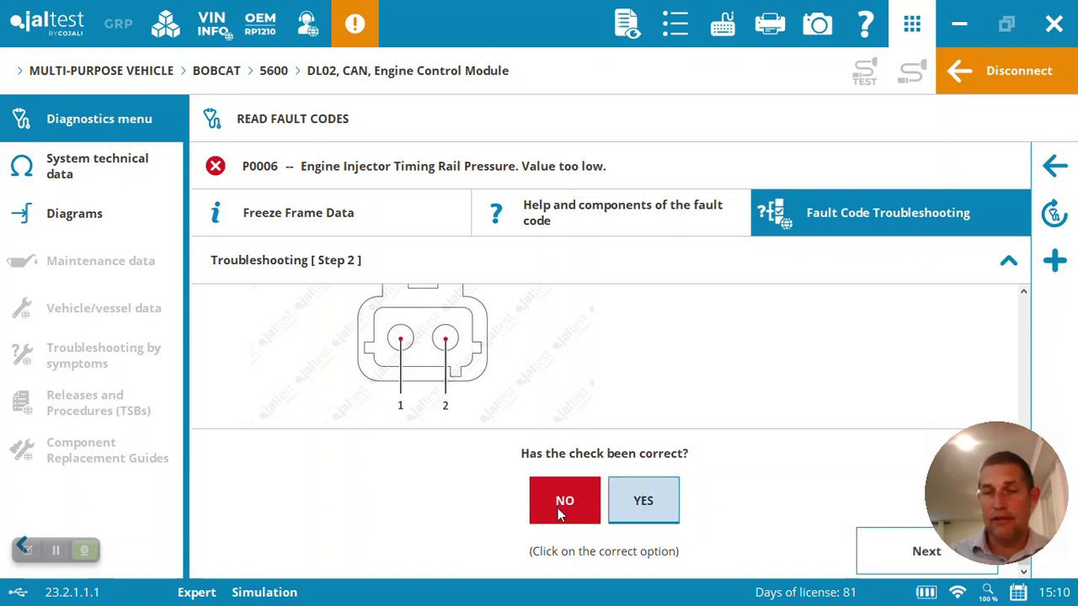
pyautogui.click(556, 509)
pyautogui.click(643, 503)
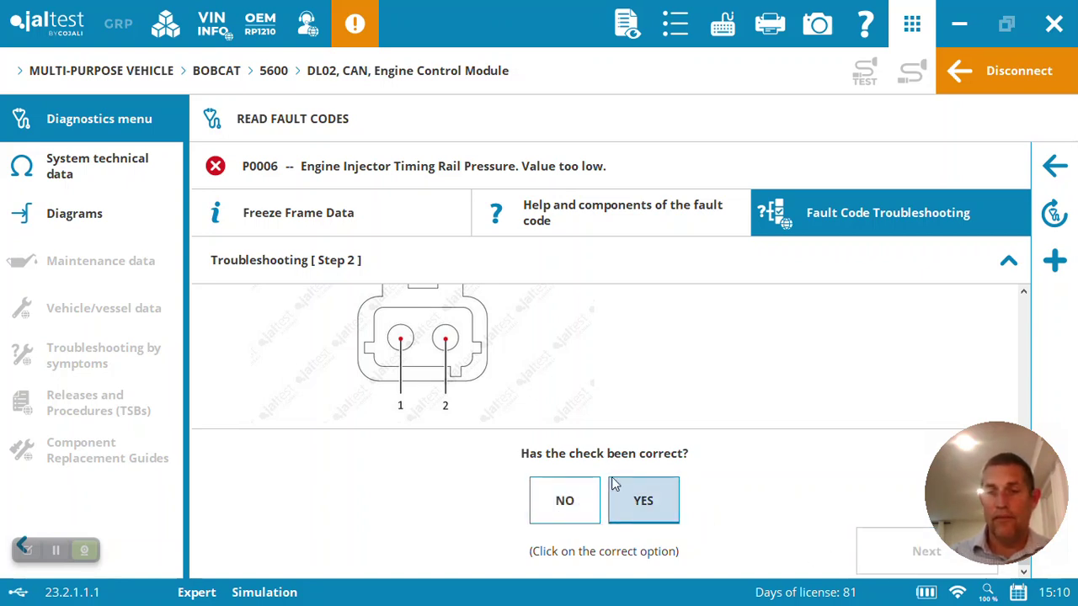
pyautogui.click(576, 497)
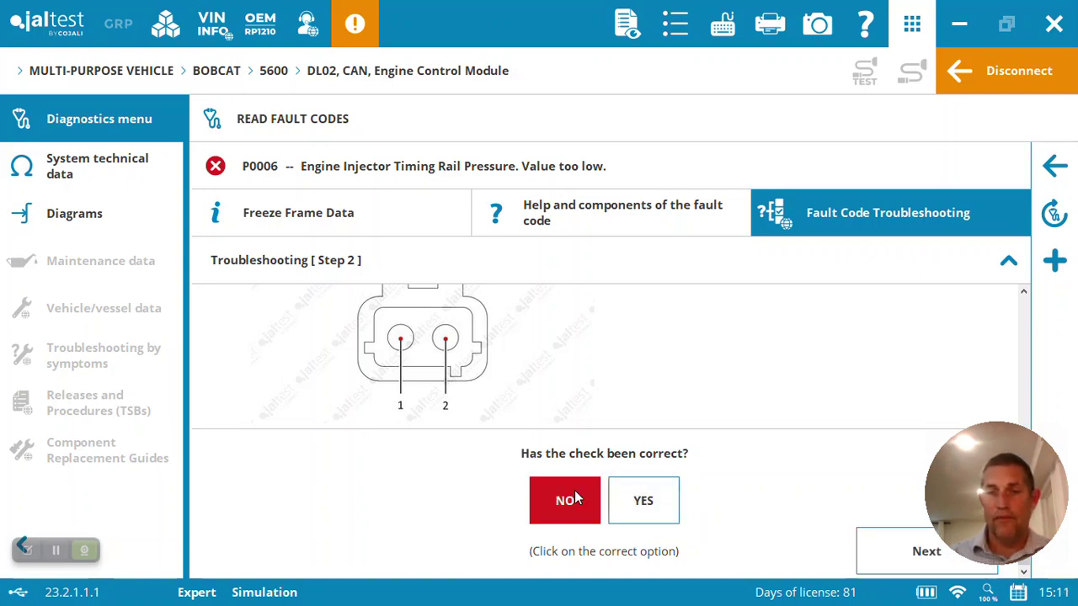
pyautogui.click(899, 567)
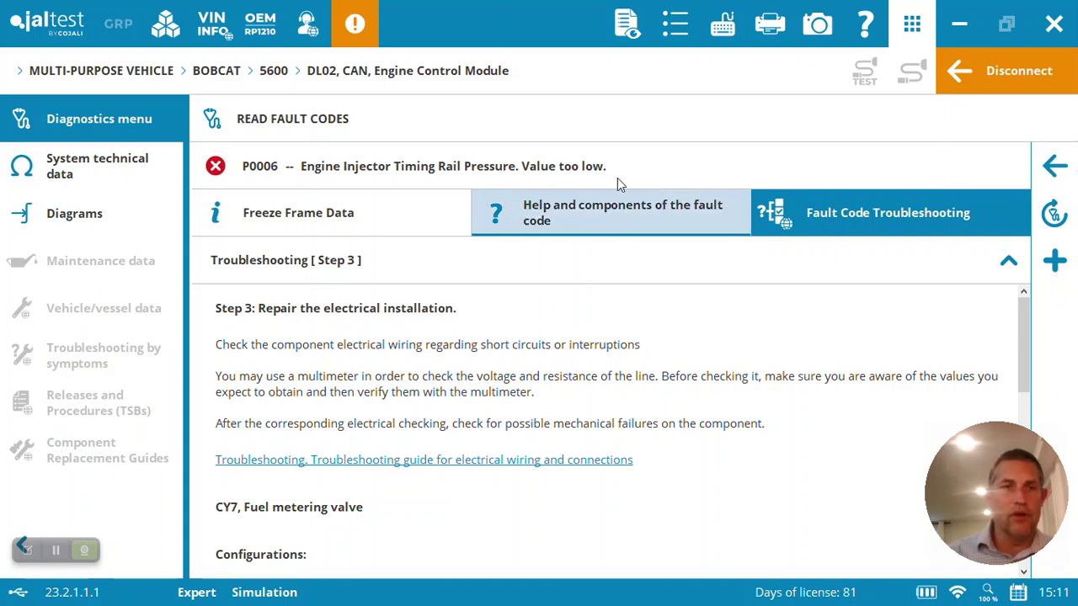
# - Leave the troubleshooting guide and attach its performed step sequence to the diagnostics report
pyautogui.click(1044, 172)
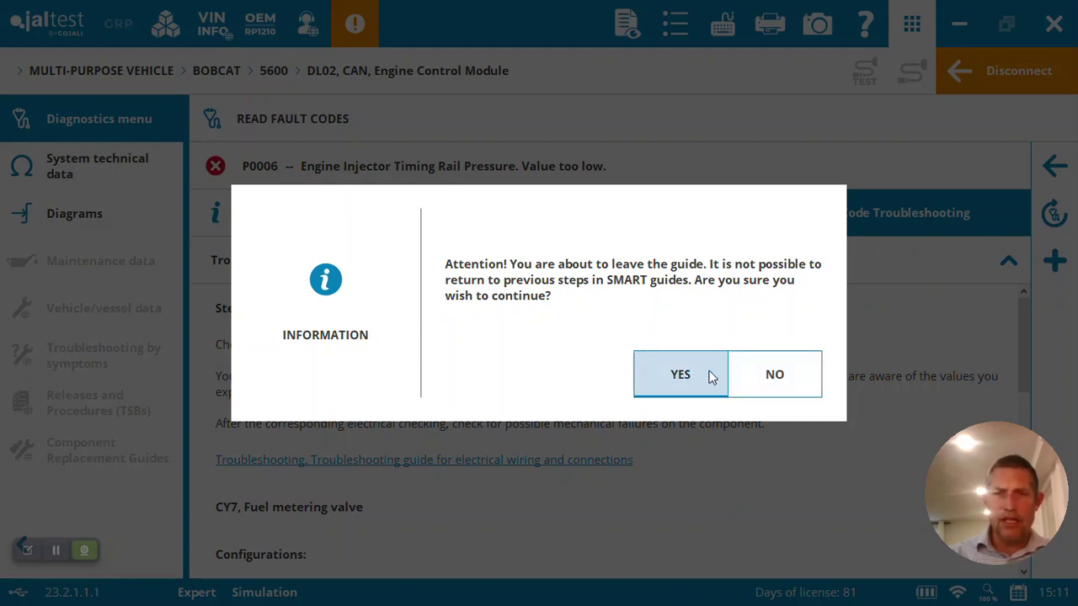
pyautogui.click(797, 390)
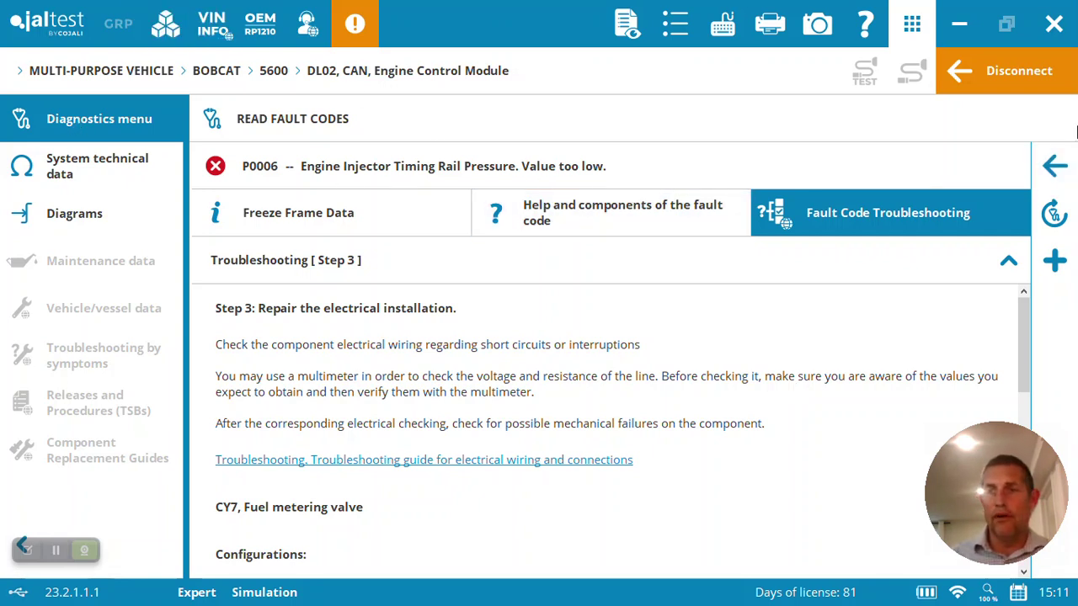
pyautogui.click(1055, 166)
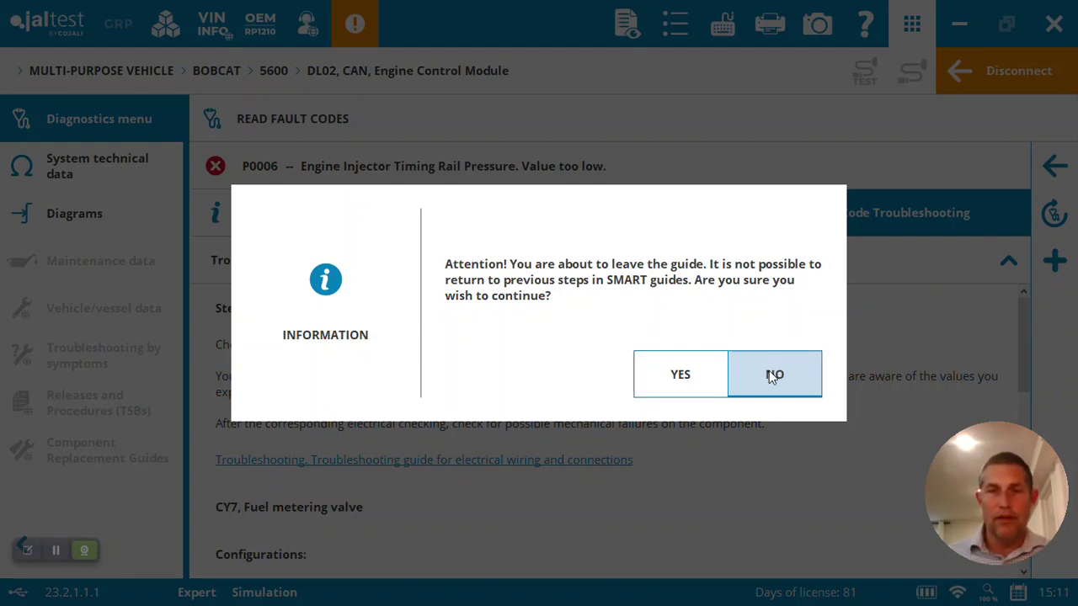
pyautogui.click(684, 371)
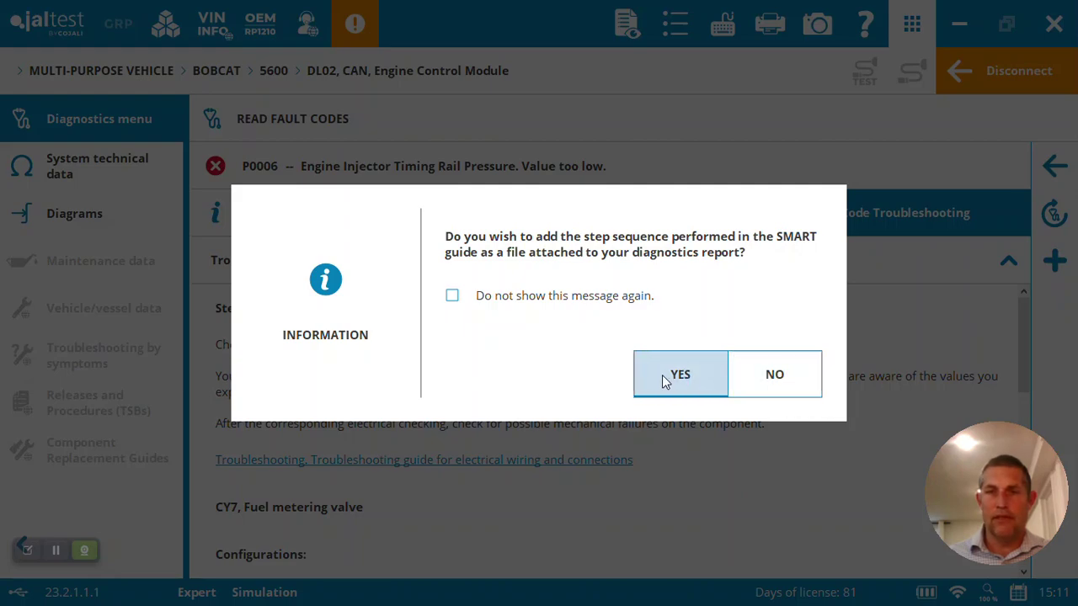
pyautogui.click(663, 379)
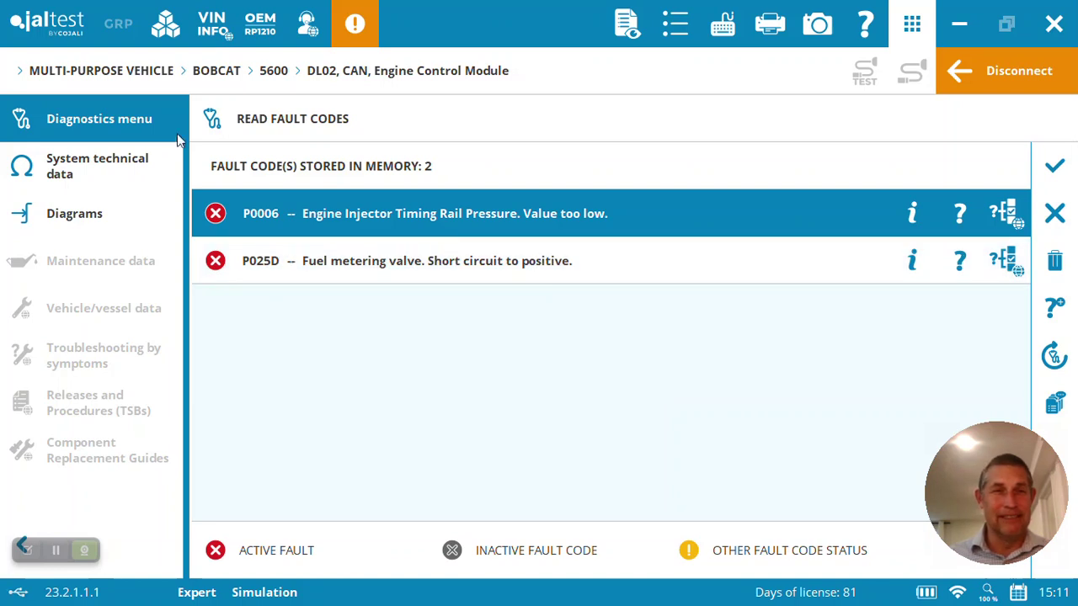
# - Close the fault code list, check the available system data entries and return to the list of diagnostic actions
pyautogui.click(1055, 214)
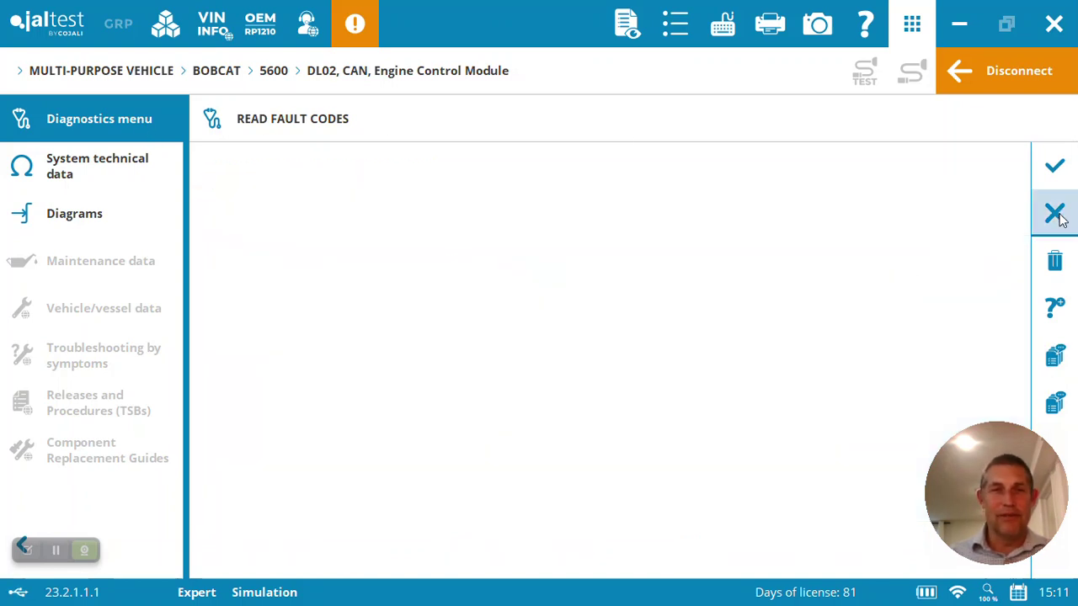
pyautogui.click(898, 270)
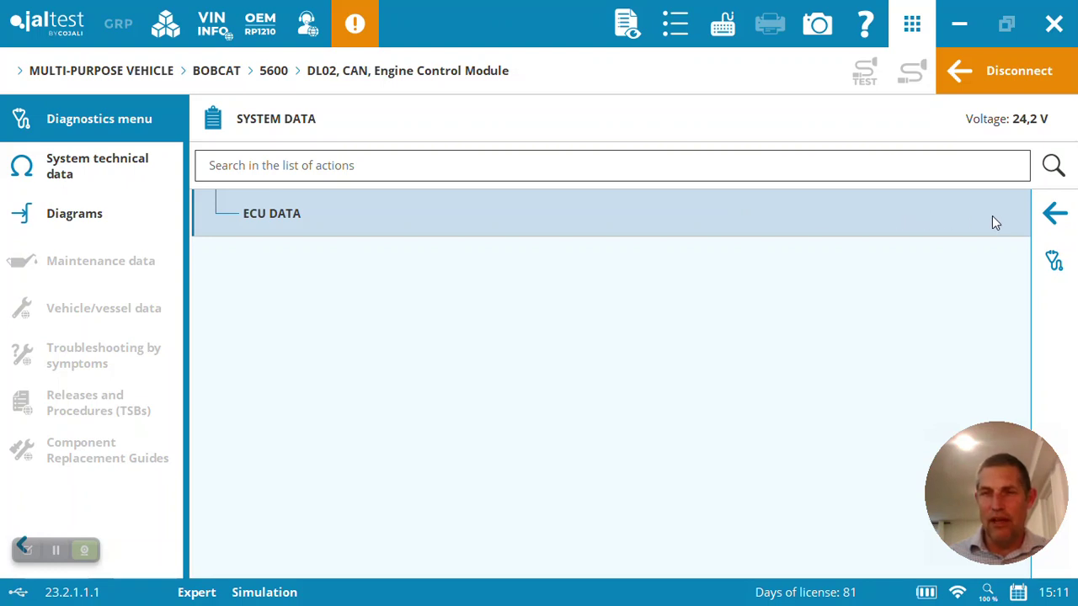
pyautogui.click(1054, 213)
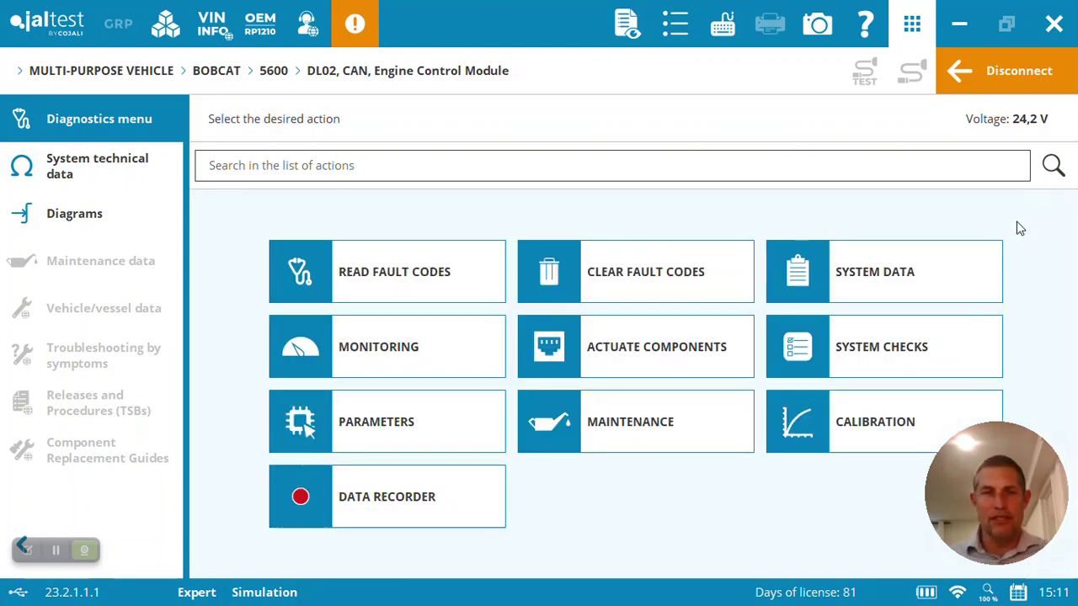
# - Open the live data selection in Monitoring and limit the groups to Pressure and Temperature
pyautogui.click(431, 341)
pyautogui.click(560, 220)
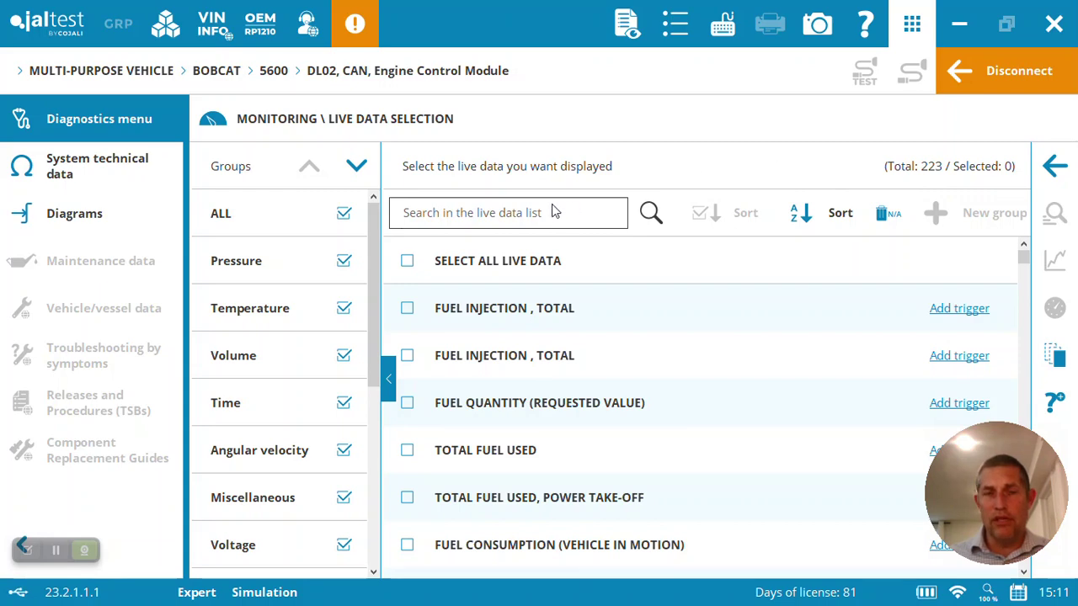
pyautogui.click(343, 215)
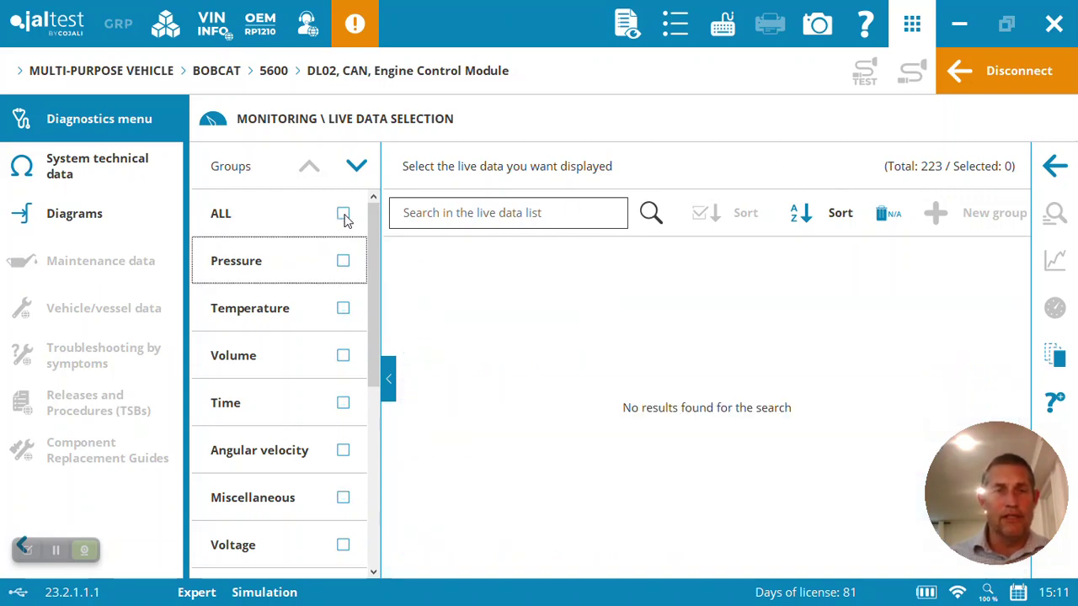
pyautogui.click(343, 261)
pyautogui.click(343, 310)
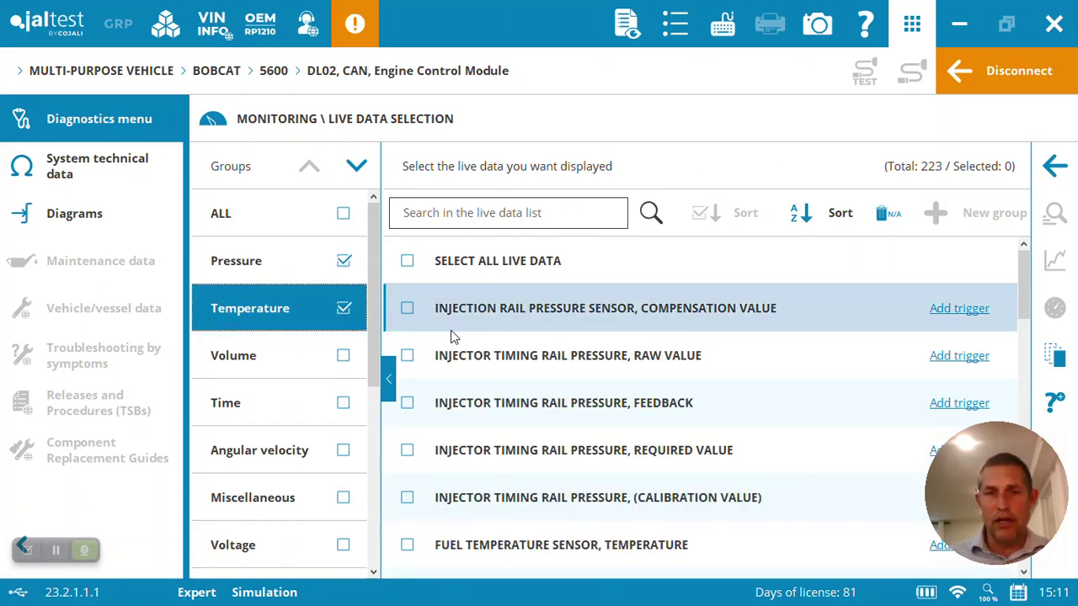
# - Select the injector timing rail pressure required value and feedback, view both as a graph, and return to the live data list
pyautogui.click(407, 451)
pyautogui.click(407, 404)
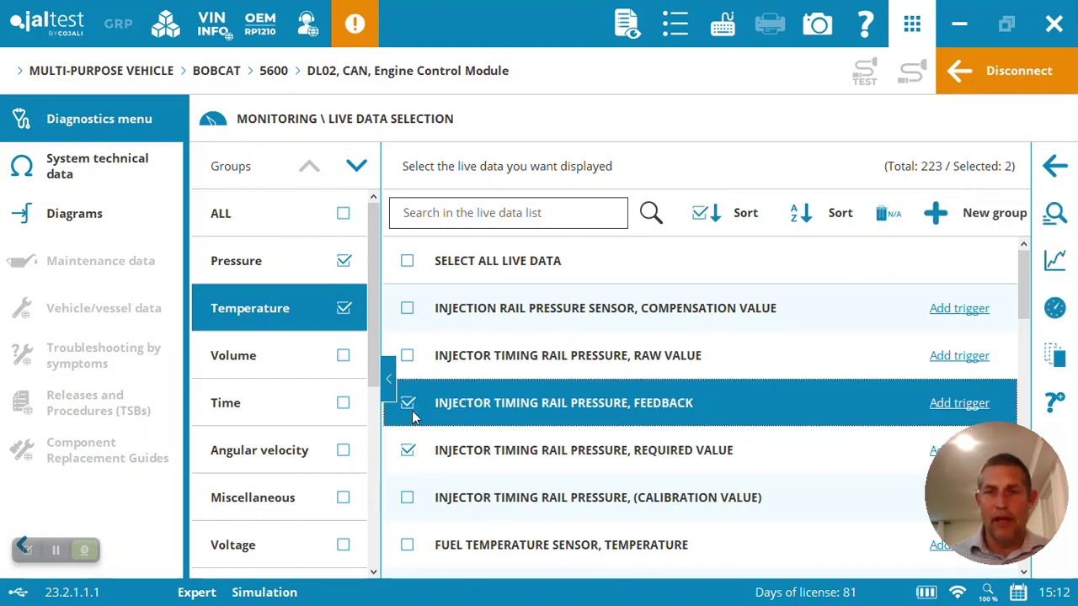
pyautogui.click(1055, 262)
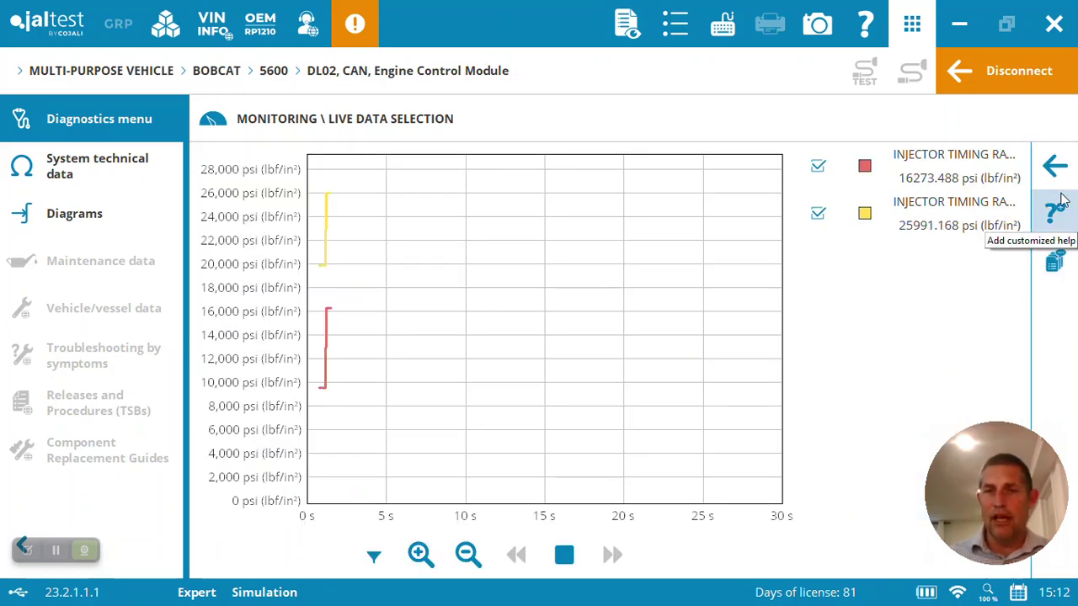
pyautogui.click(1061, 172)
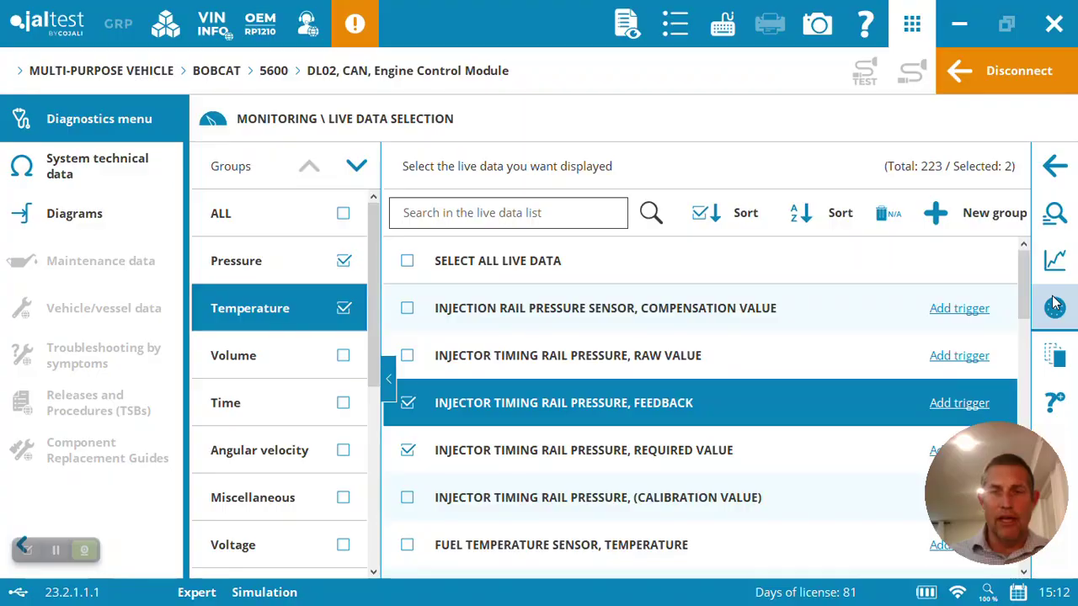
# - View the selected rail pressure values as gauges and return to the Monitoring list
pyautogui.click(1055, 304)
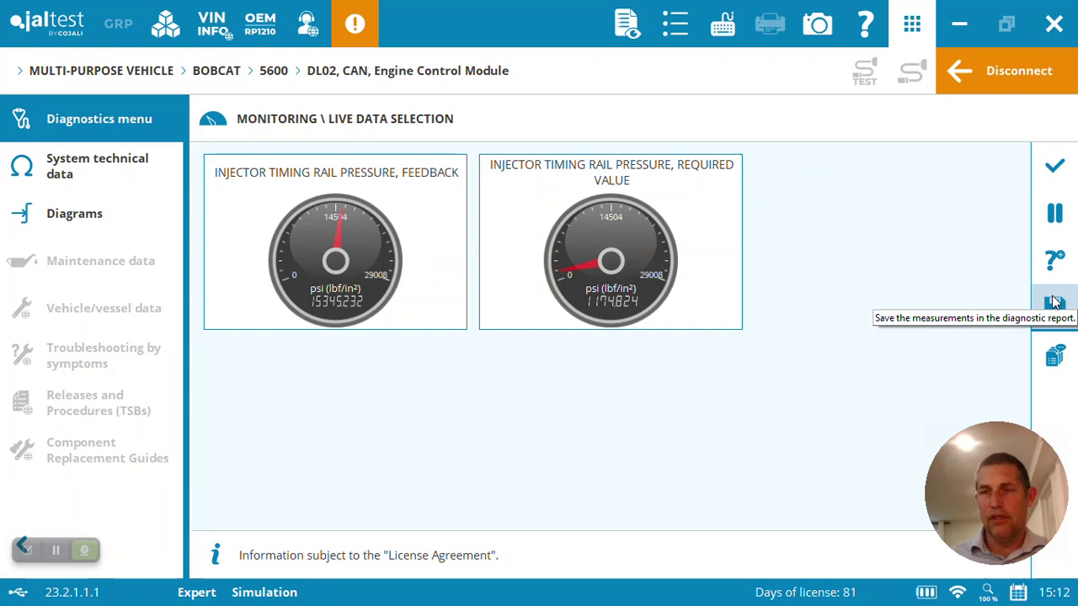
pyautogui.click(1054, 168)
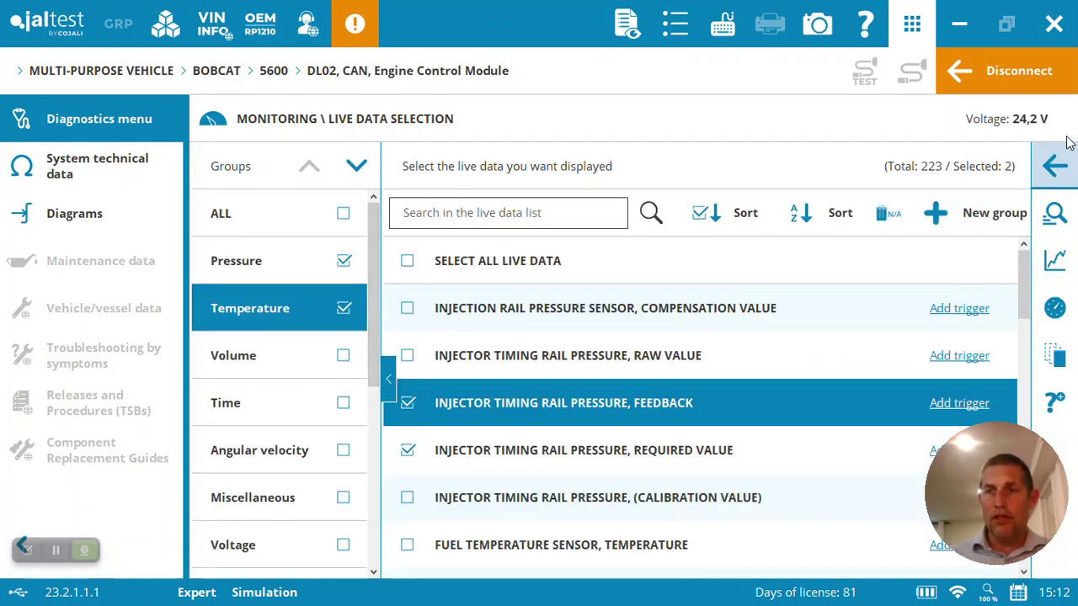
pyautogui.click(1056, 166)
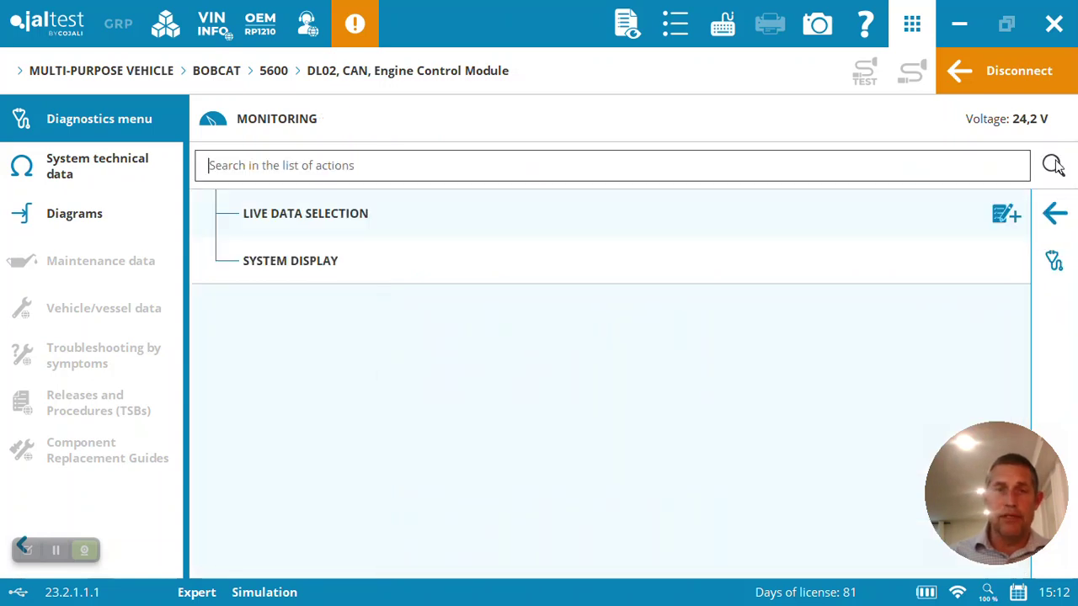
# - View the fuel system display, check which components can be actuated, and return to the list of diagnostic actions
pyautogui.click(830, 262)
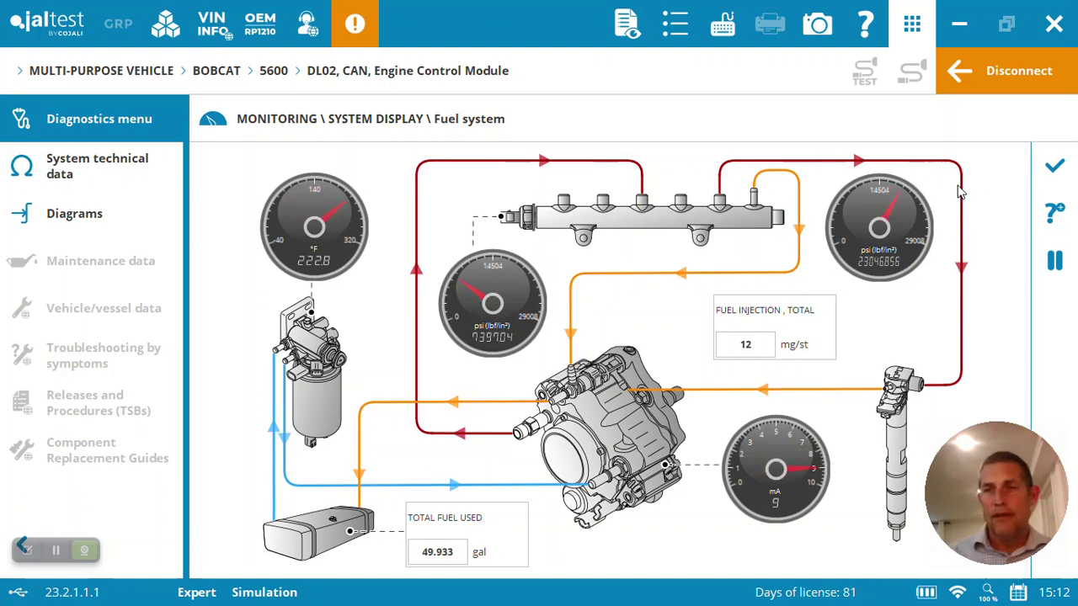
pyautogui.click(1057, 165)
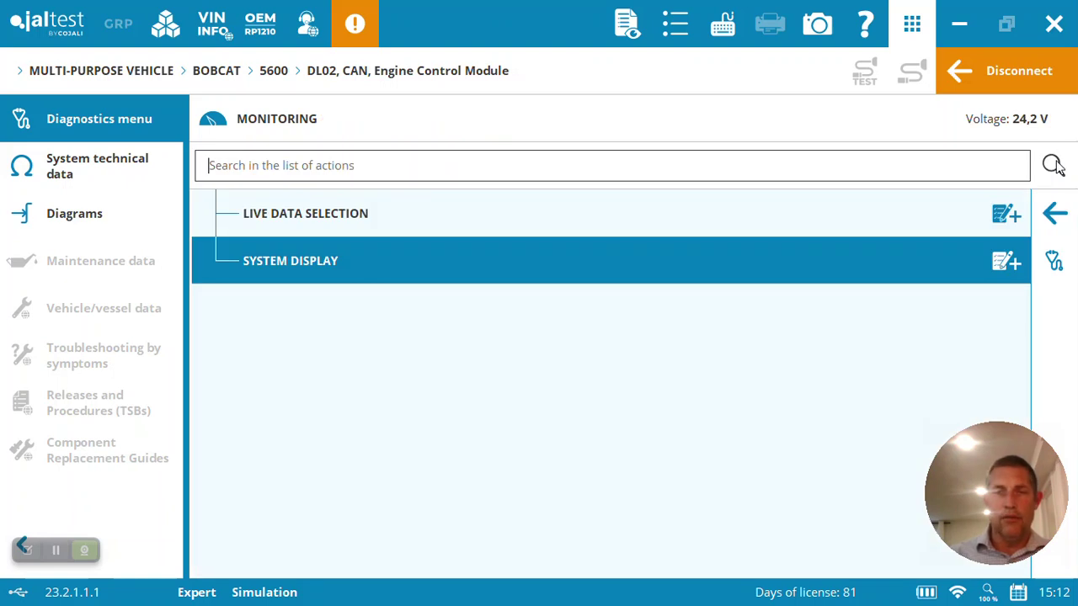
pyautogui.click(1053, 213)
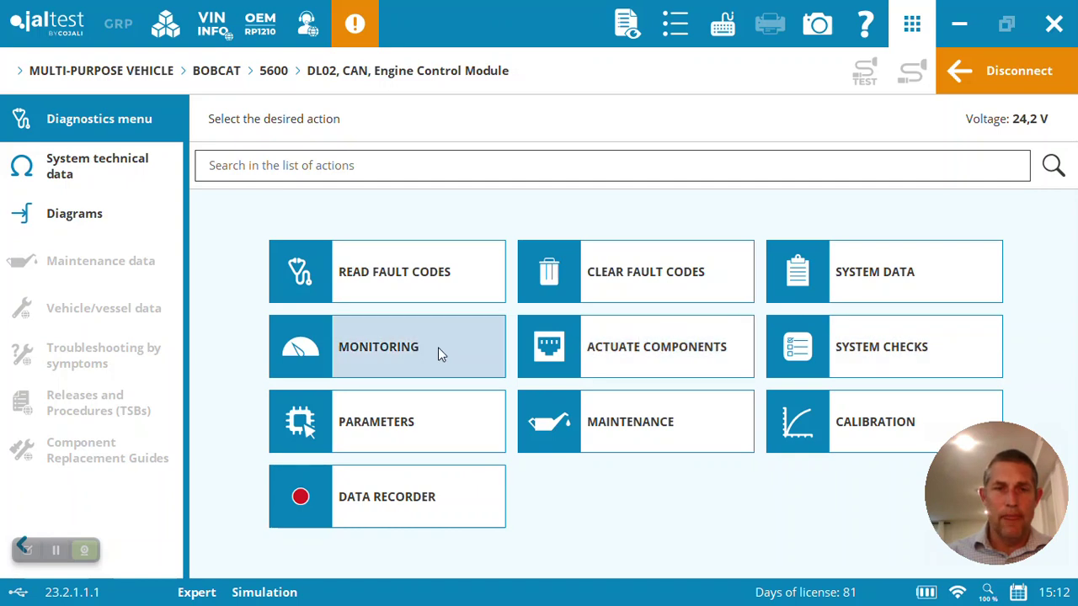
pyautogui.click(625, 355)
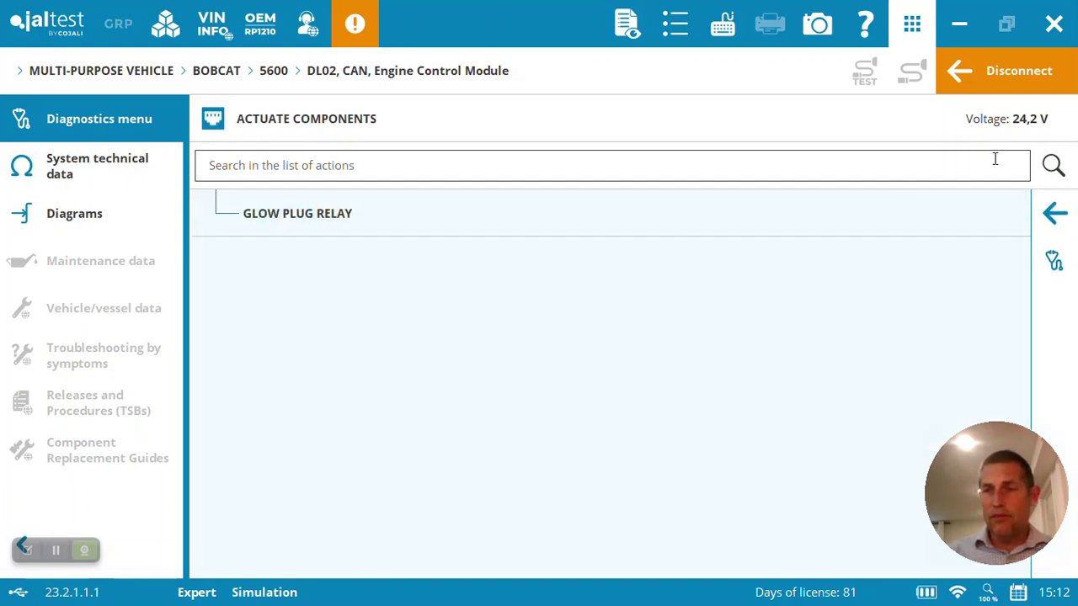
pyautogui.click(1066, 222)
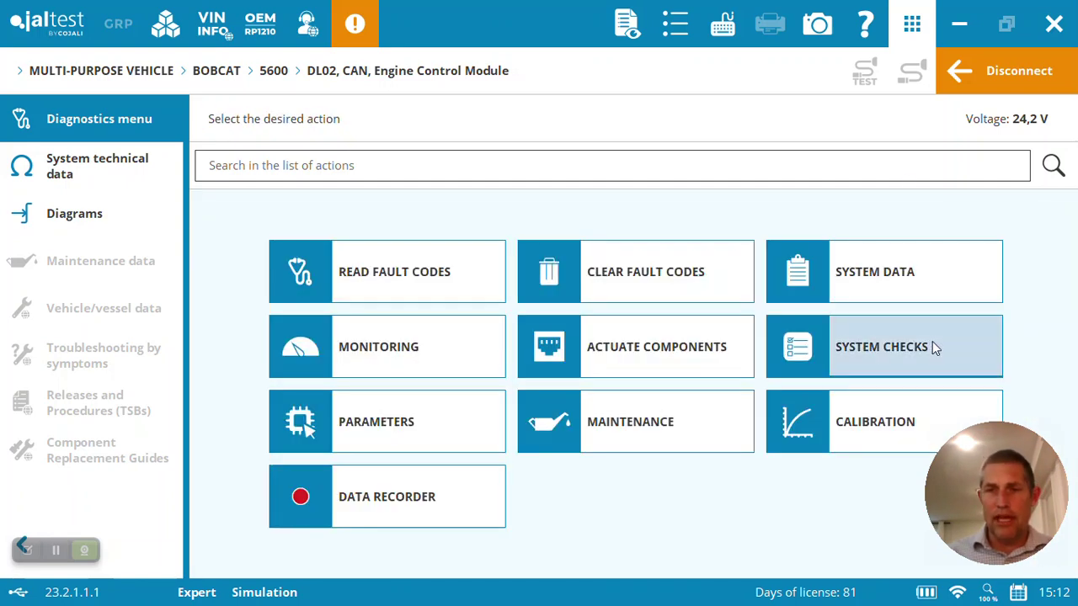
# - Start the injector buzz test from the system checks, accept its instructions and initial conditions, and choose Injector 2
pyautogui.click(931, 343)
pyautogui.click(930, 347)
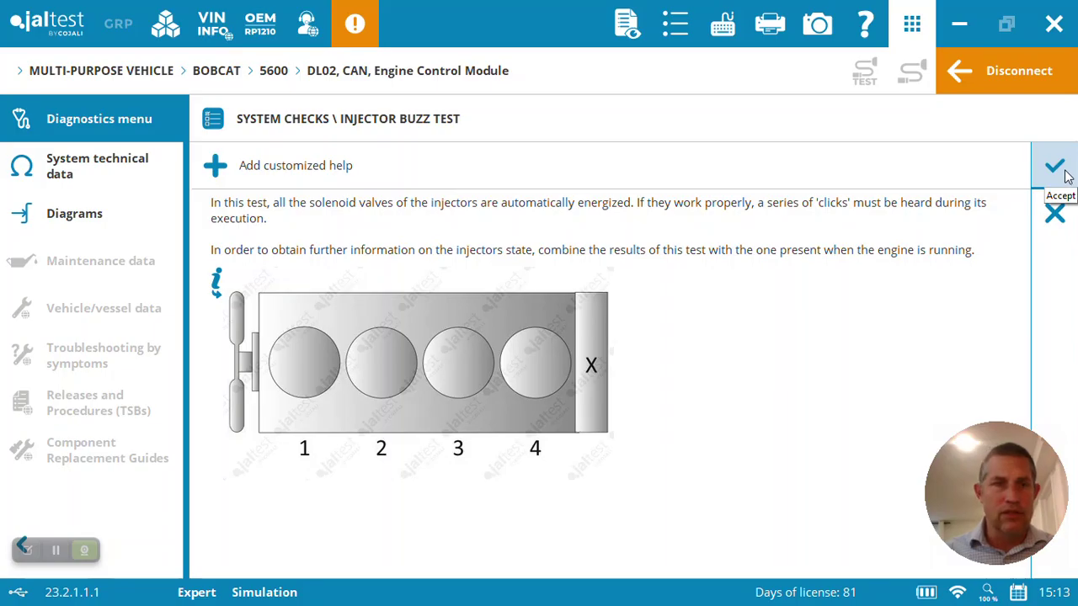
pyautogui.click(1065, 175)
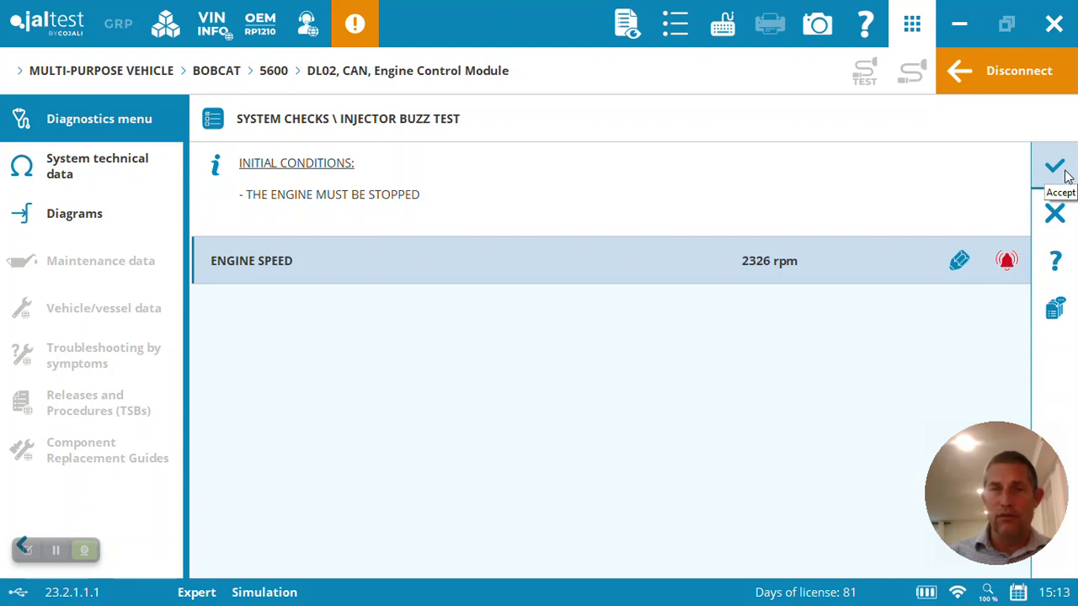
pyautogui.click(1060, 173)
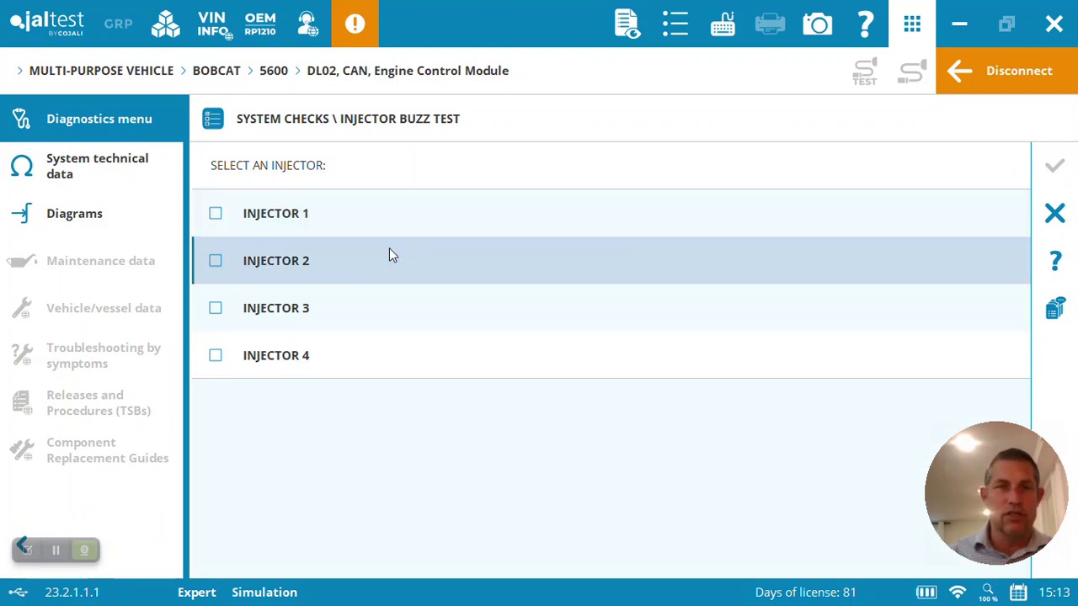
pyautogui.click(217, 263)
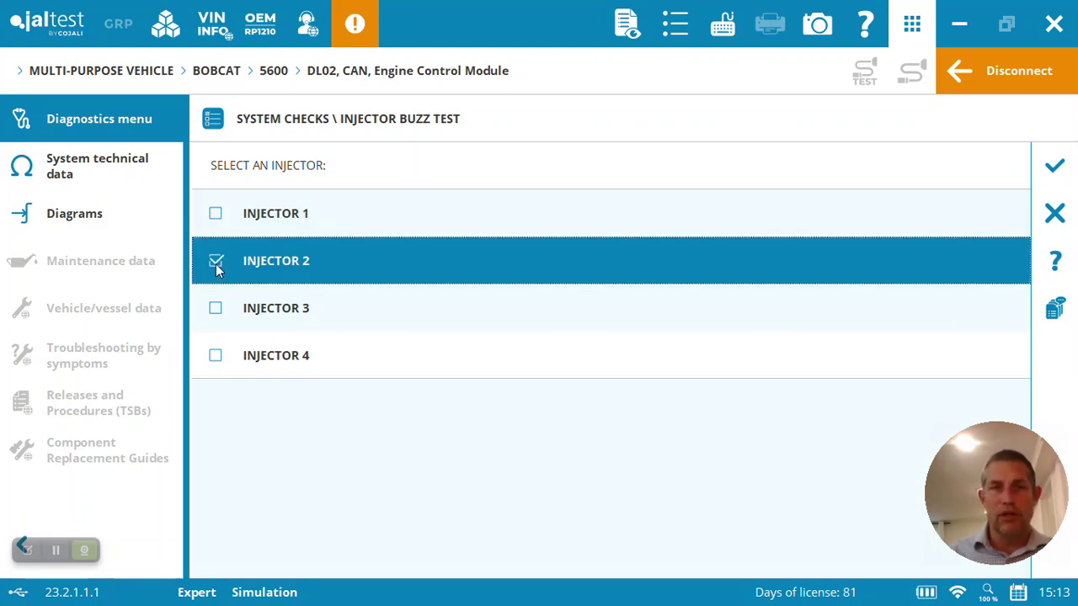
pyautogui.click(1054, 165)
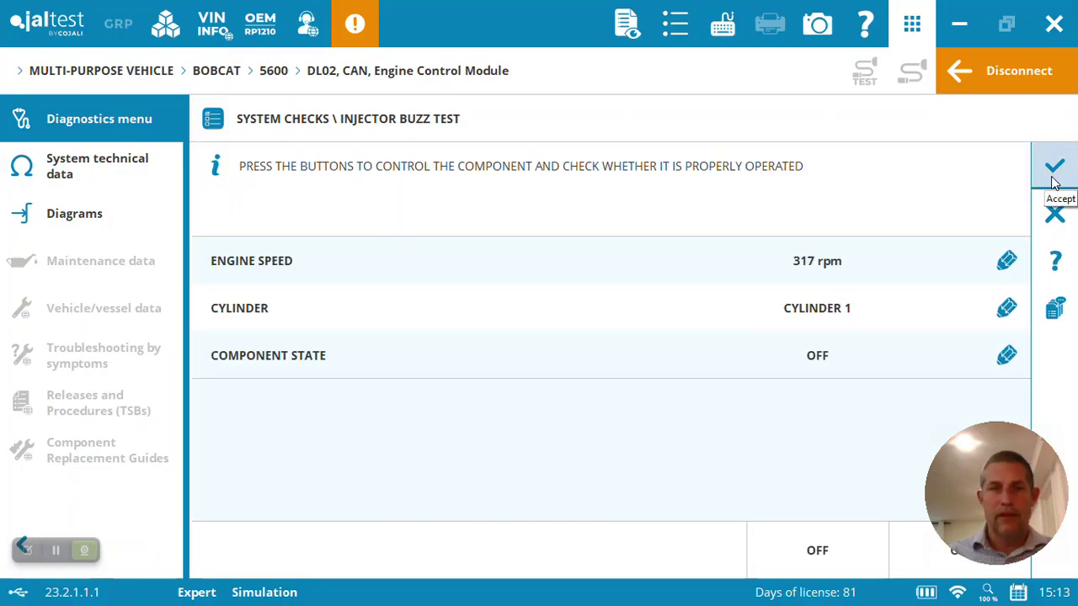
# - Switch the tested injector OFF, ON and OFF again, finish the buzz test, and return to the list of diagnostic actions
pyautogui.click(841, 544)
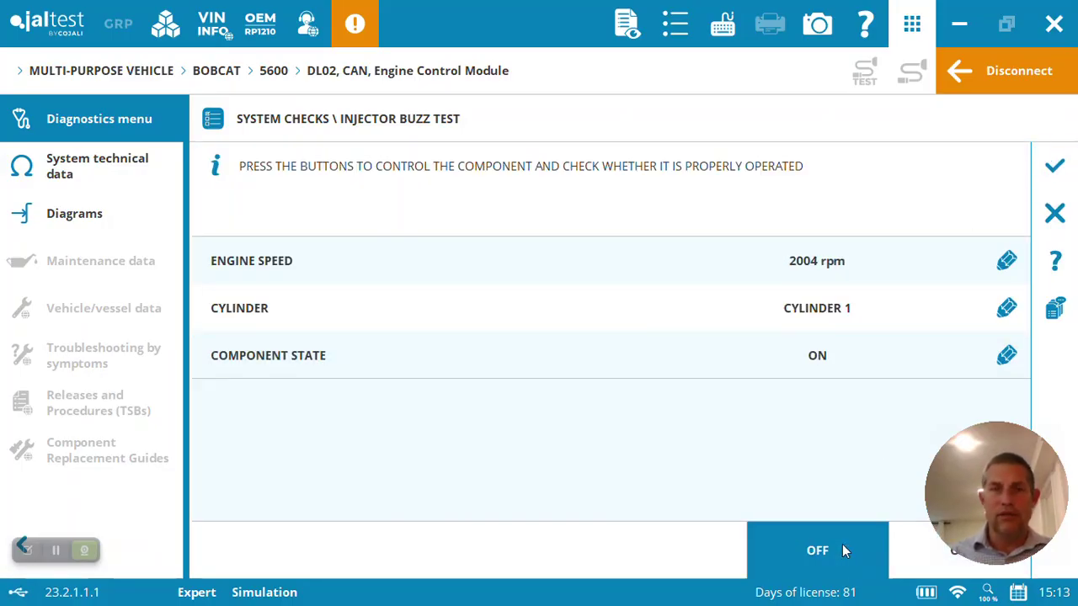
pyautogui.click(918, 547)
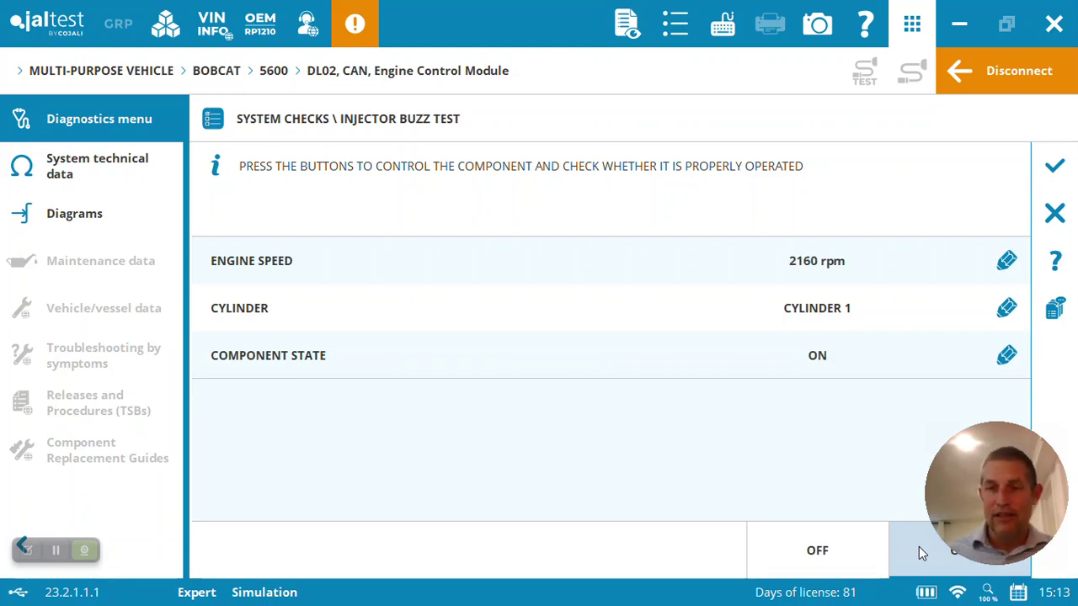
pyautogui.click(851, 551)
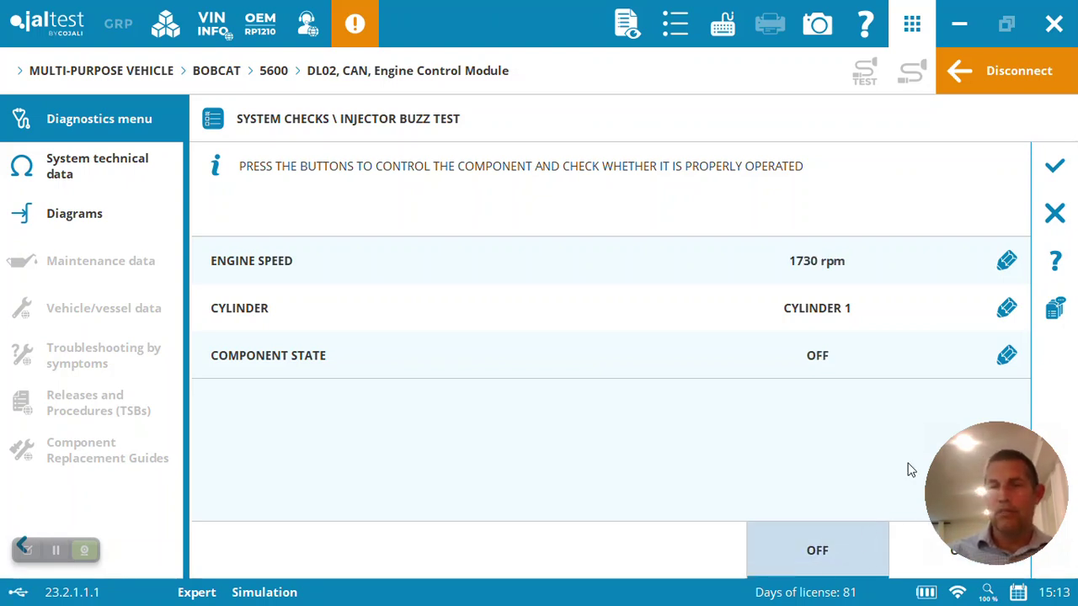
pyautogui.click(1055, 164)
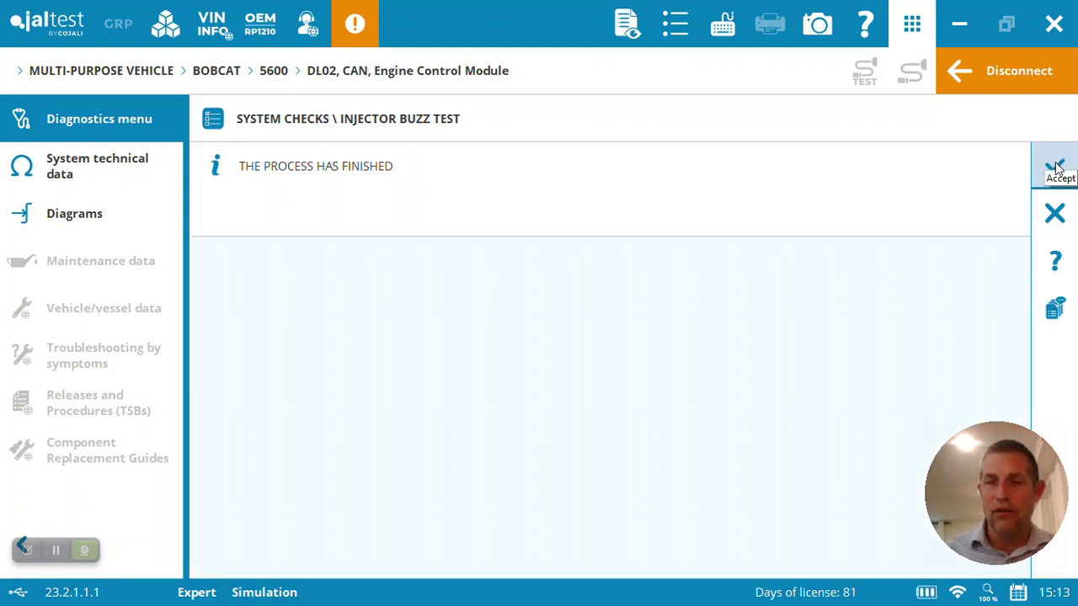
pyautogui.click(1057, 167)
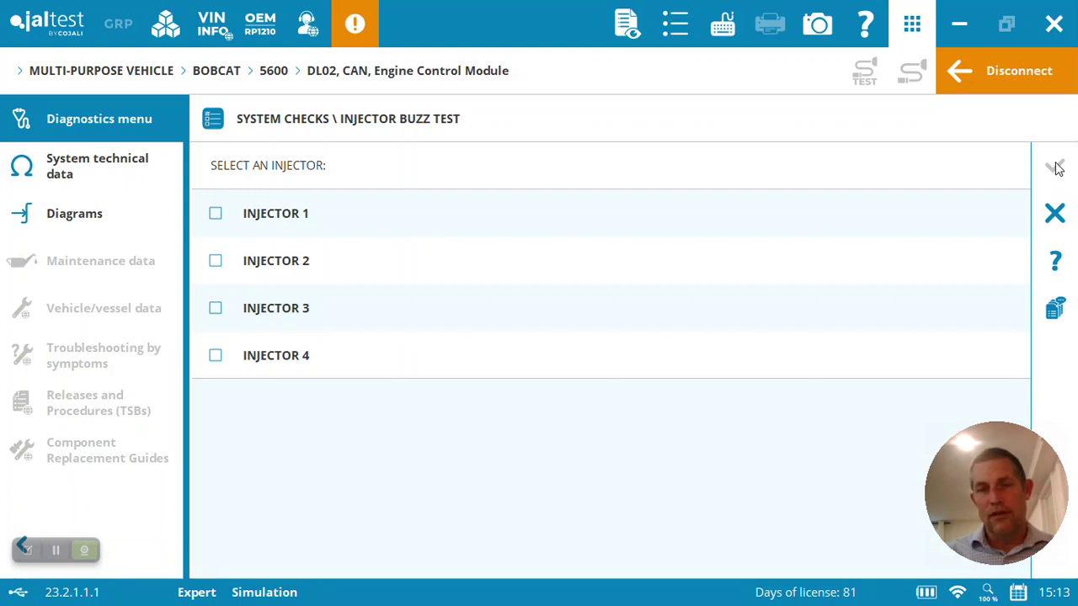
pyautogui.click(1054, 214)
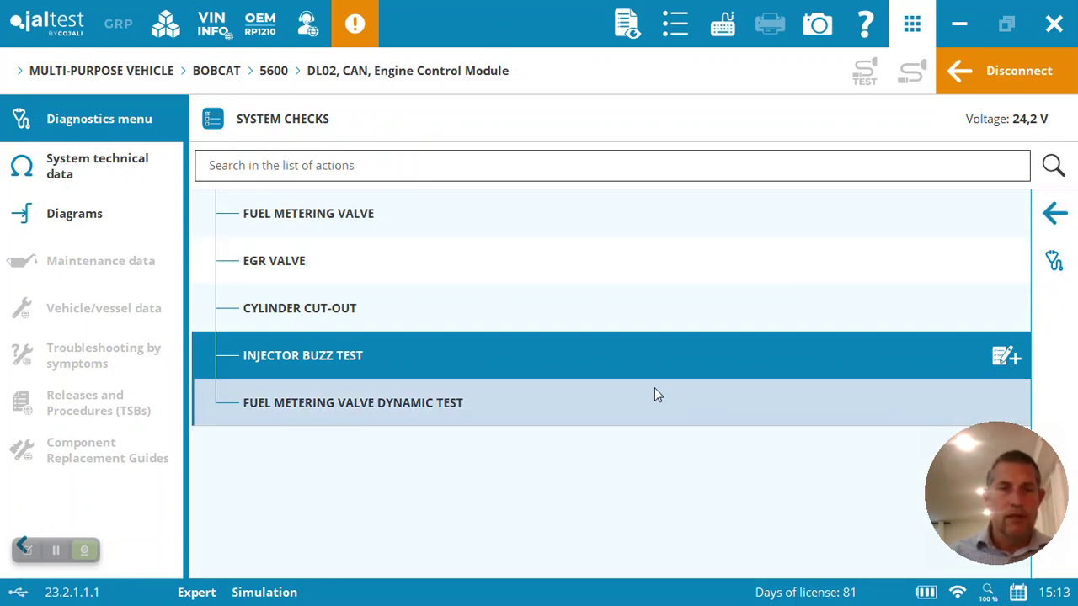
pyautogui.click(1056, 218)
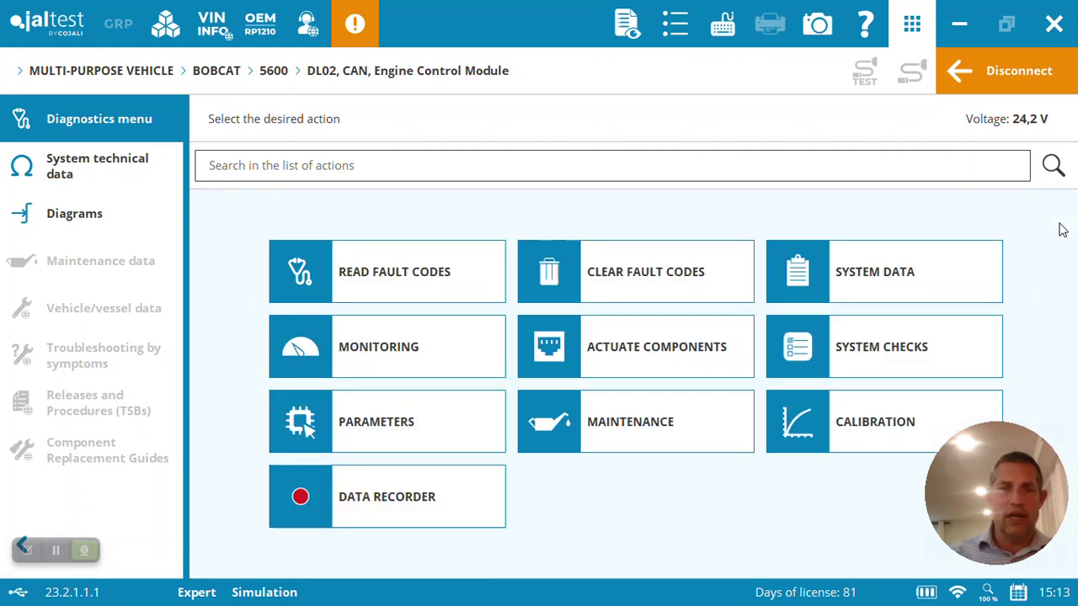
# - Check the injector code options available under Parameters and return to the list of diagnostic actions
pyautogui.click(411, 414)
pyautogui.click(212, 261)
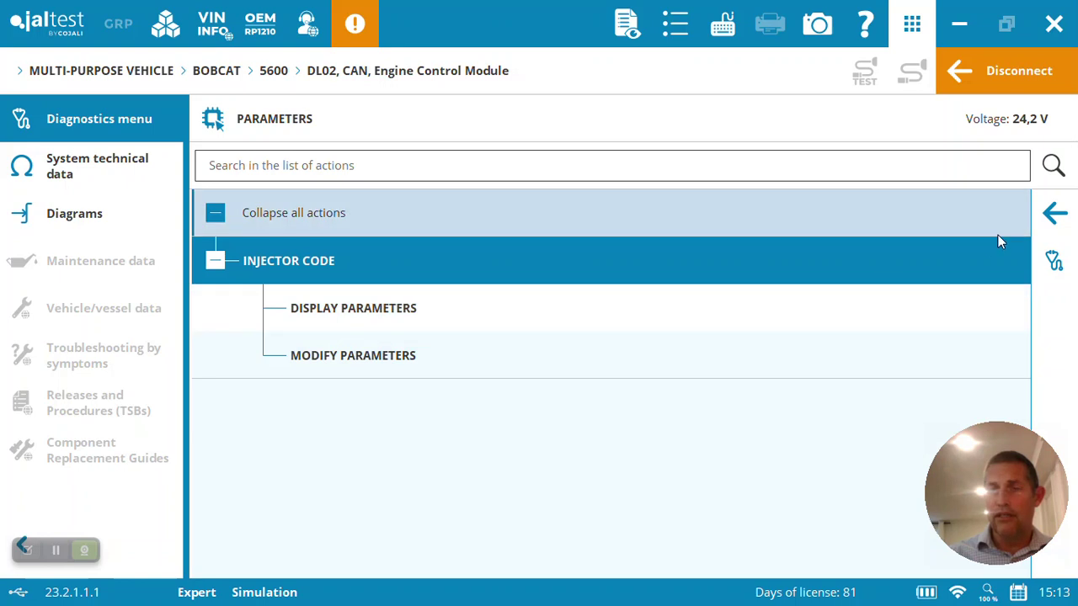
pyautogui.click(1054, 217)
# - Open the exhaust gas aftertreatment sulfation recovery process from the maintenance actions and accept the Expert Mode terms of use
pyautogui.click(630, 409)
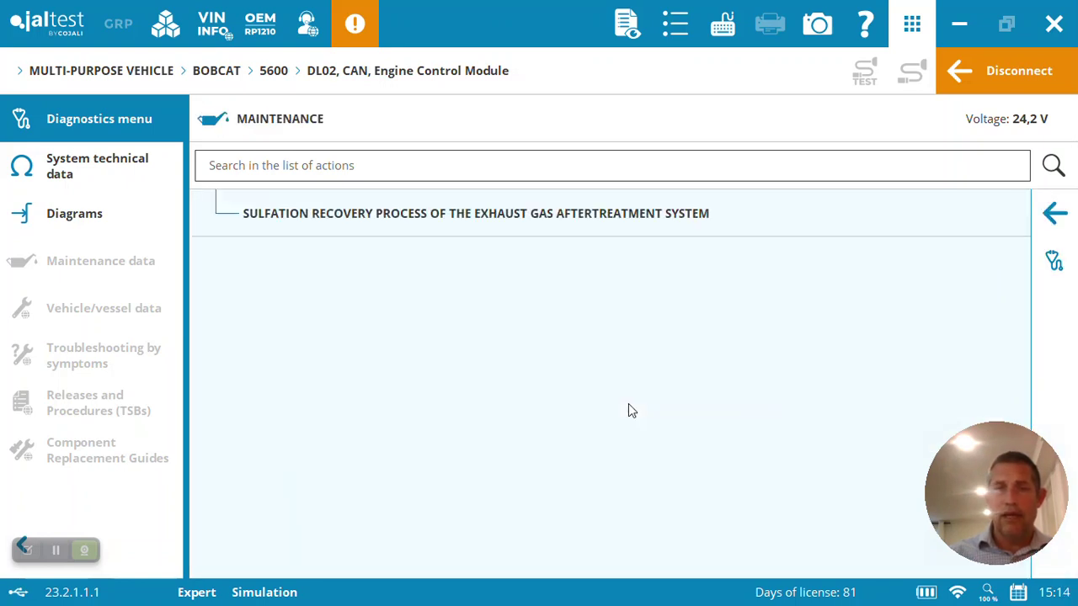
pyautogui.click(586, 211)
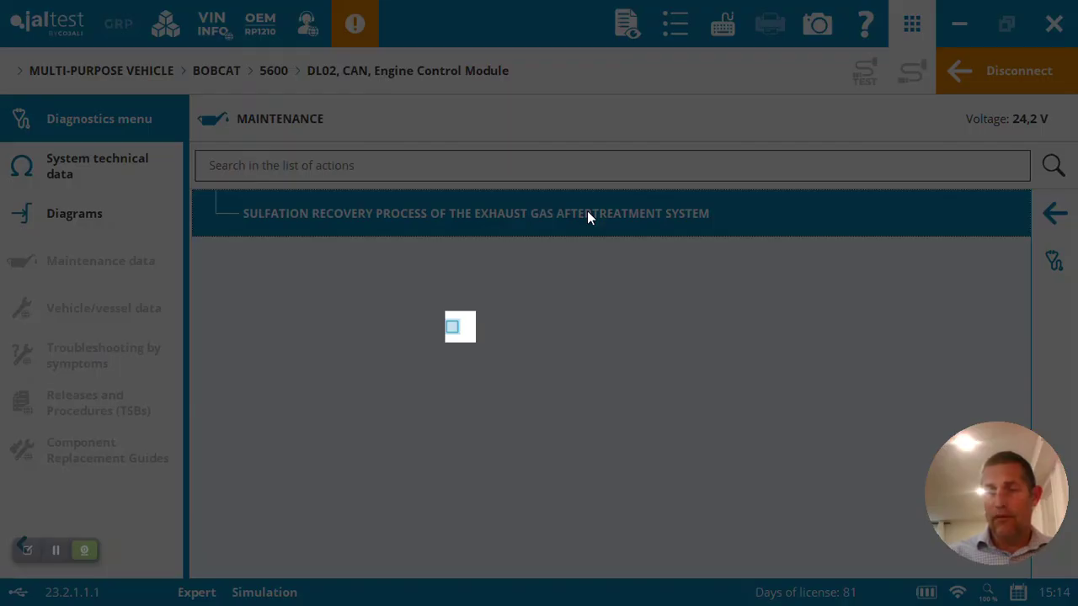
pyautogui.click(515, 332)
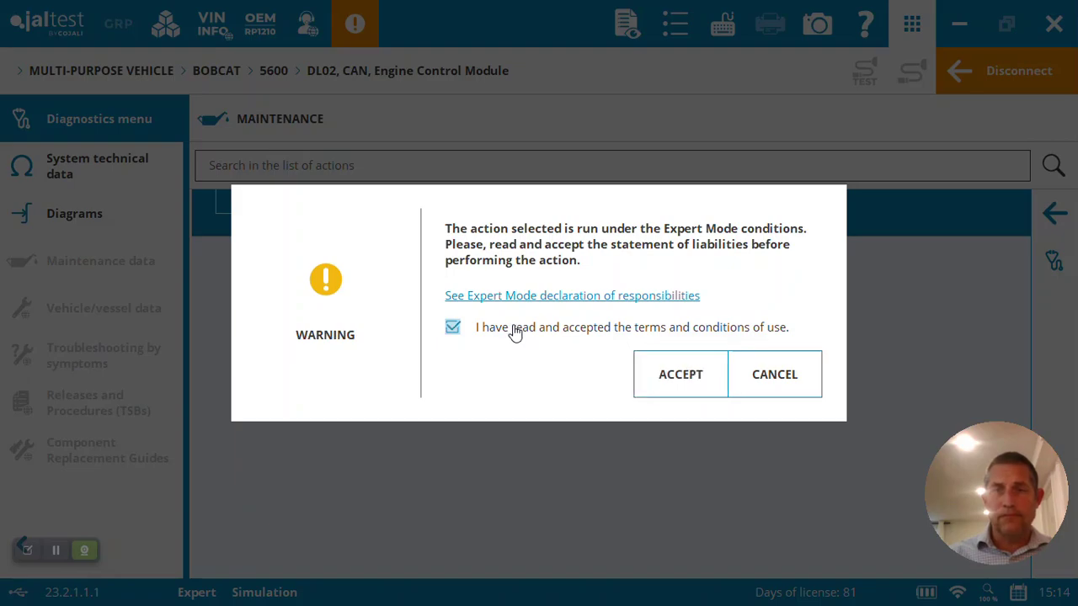
pyautogui.click(666, 371)
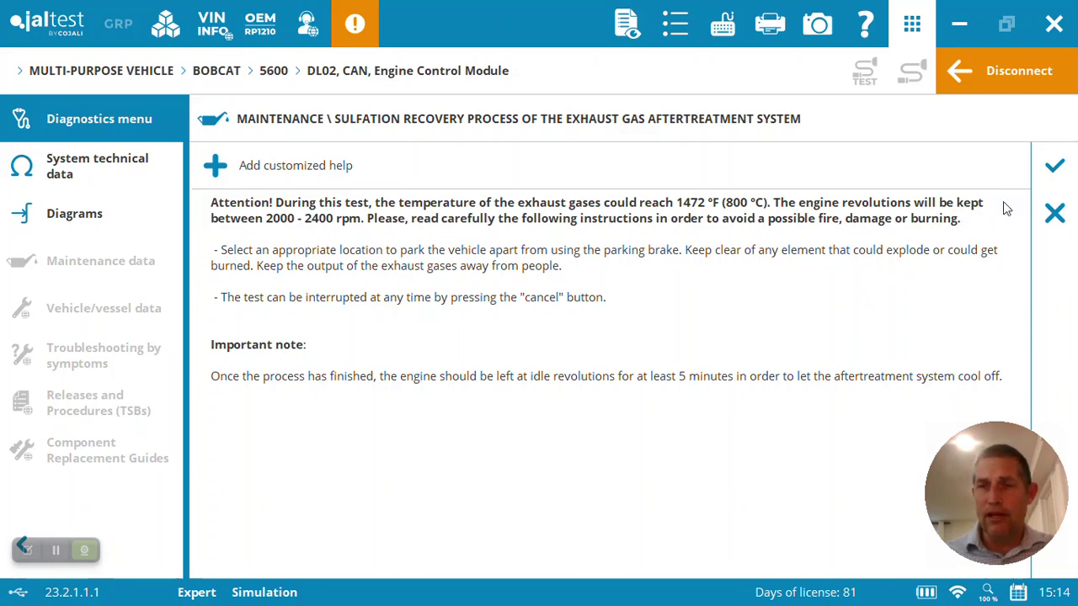
# - Accept the safety instructions and initial conditions, run the sulfation recovery process, and cancel it while it is processing
pyautogui.click(1046, 177)
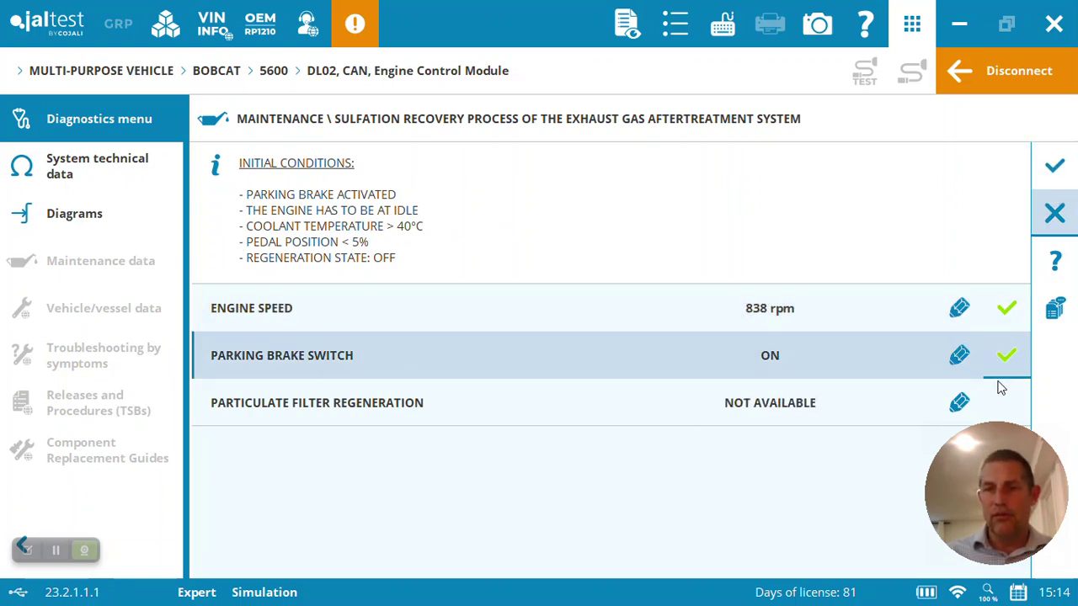
pyautogui.click(1061, 184)
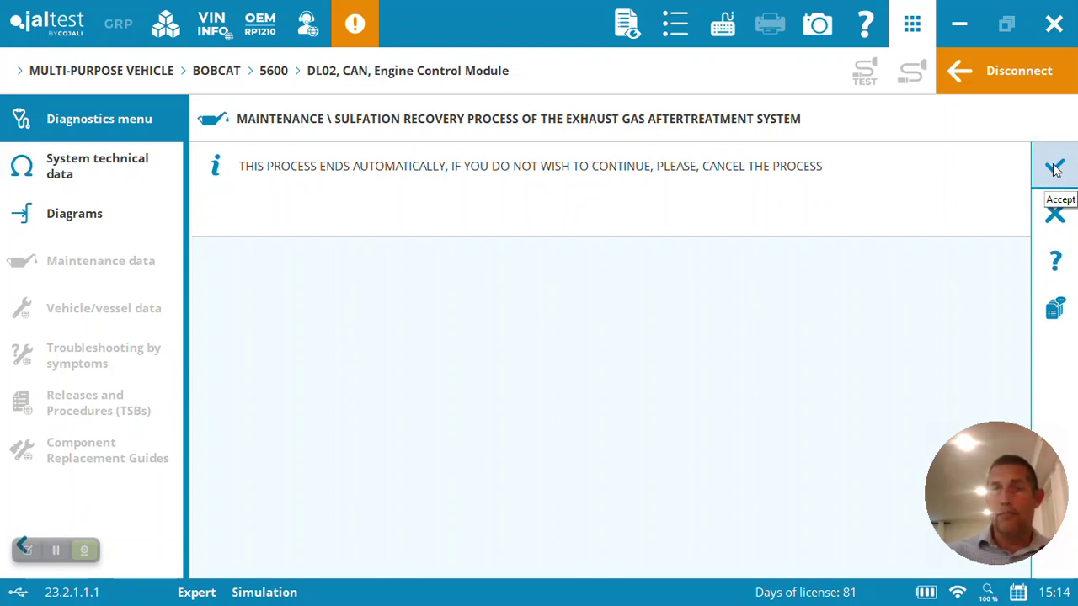
pyautogui.click(1056, 170)
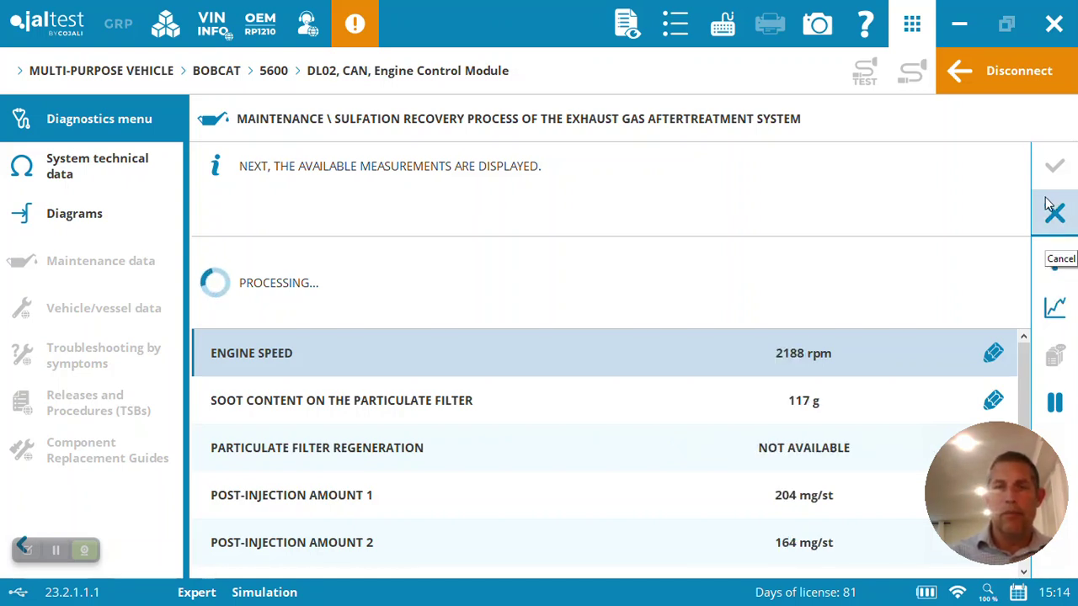
pyautogui.click(1048, 205)
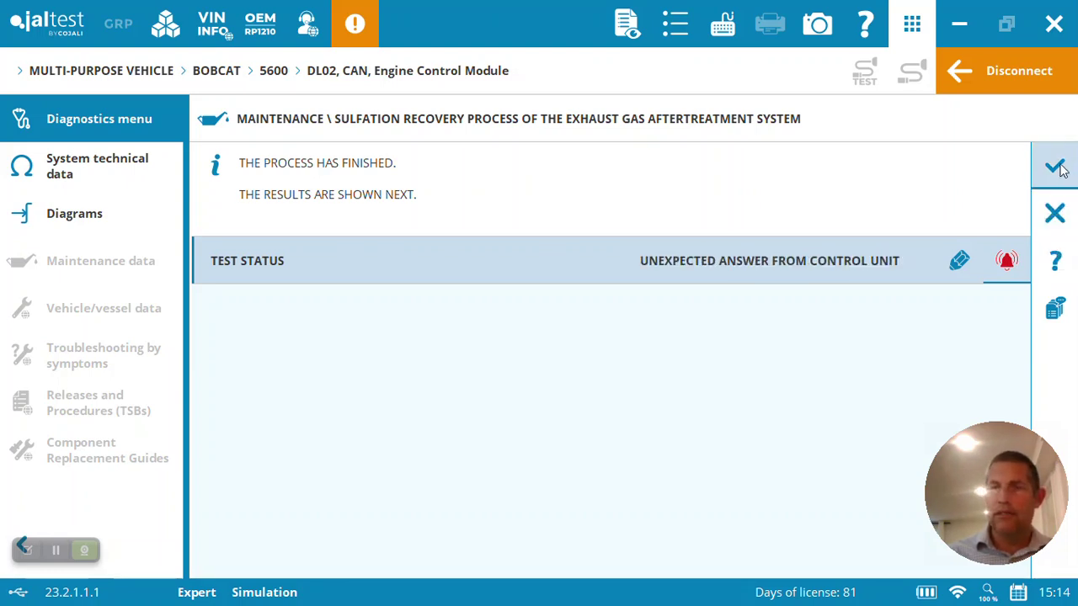
# - Accept the sulfation recovery result, run the 10-second ignition-off timer, review the process summary and return to the list of diagnostic actions
pyautogui.click(1057, 167)
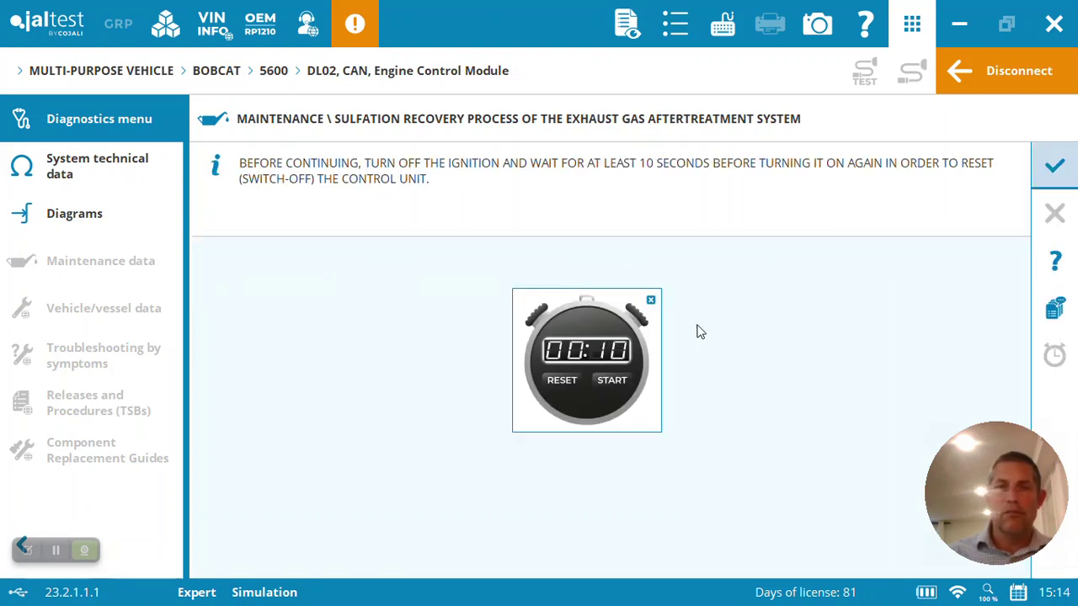
pyautogui.click(614, 381)
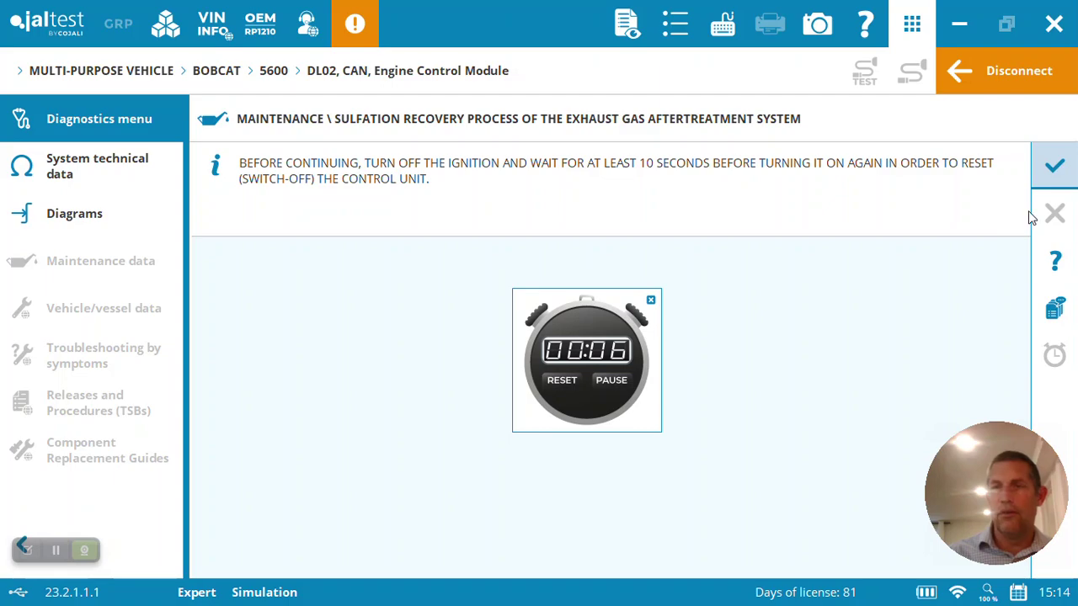
pyautogui.click(1068, 165)
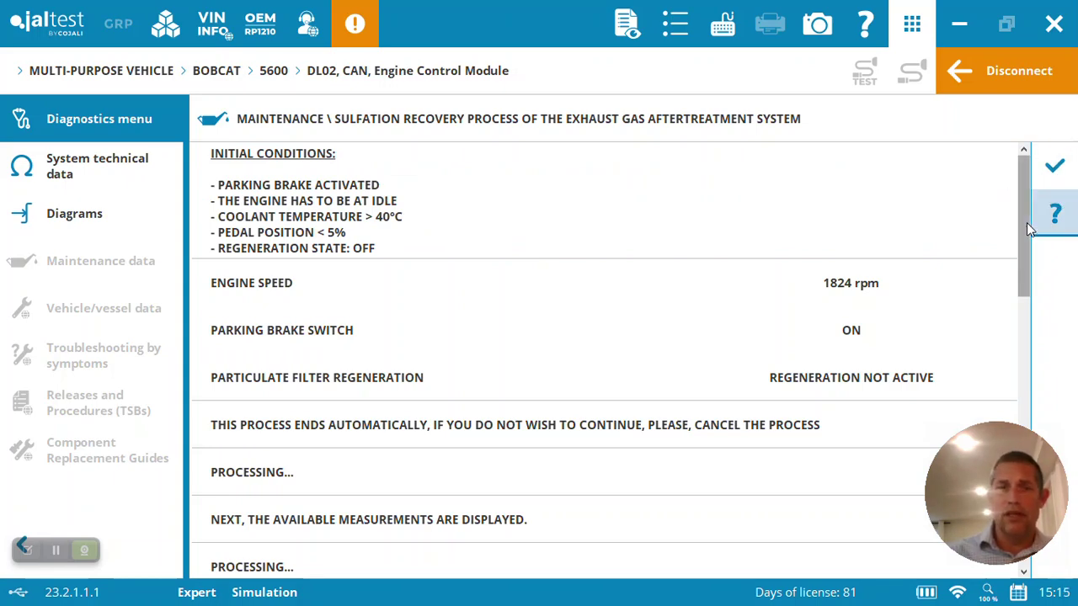
pyautogui.moveTo(1021, 231); pyautogui.dragTo(997, 527)
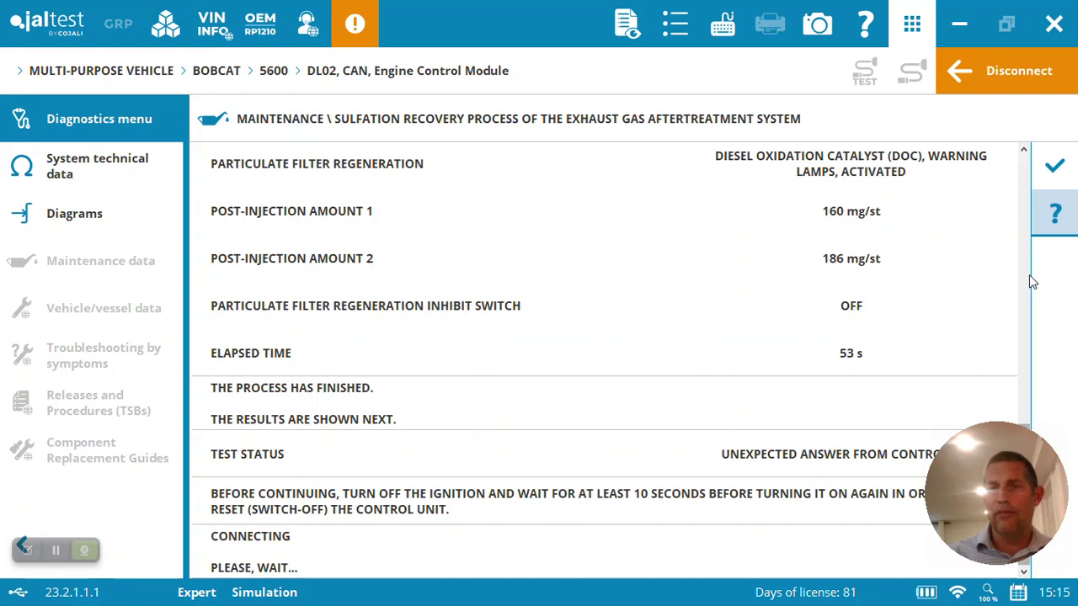
pyautogui.click(1055, 167)
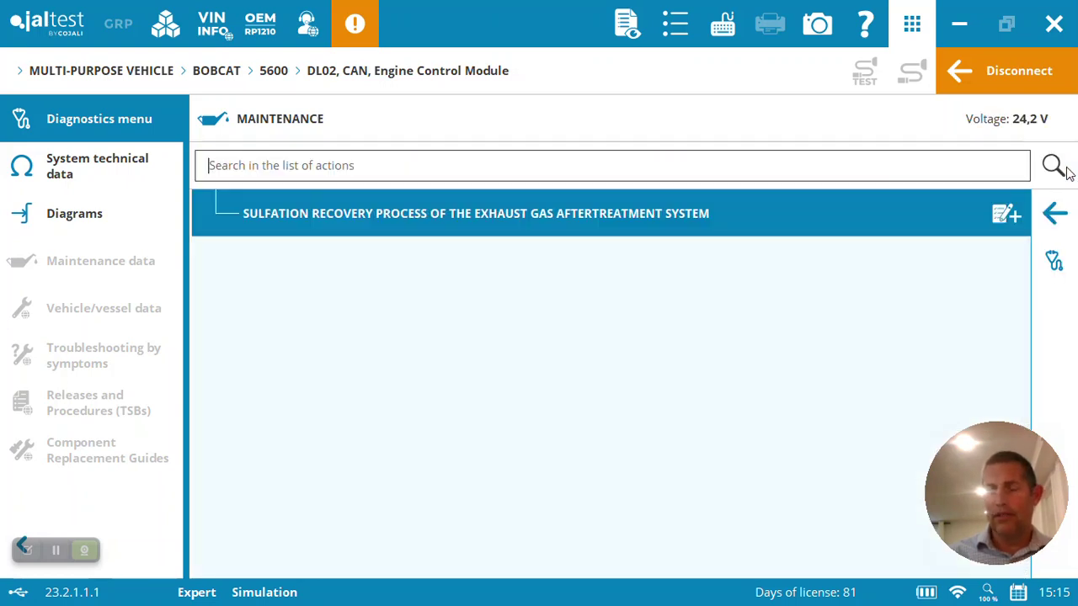
pyautogui.click(1053, 218)
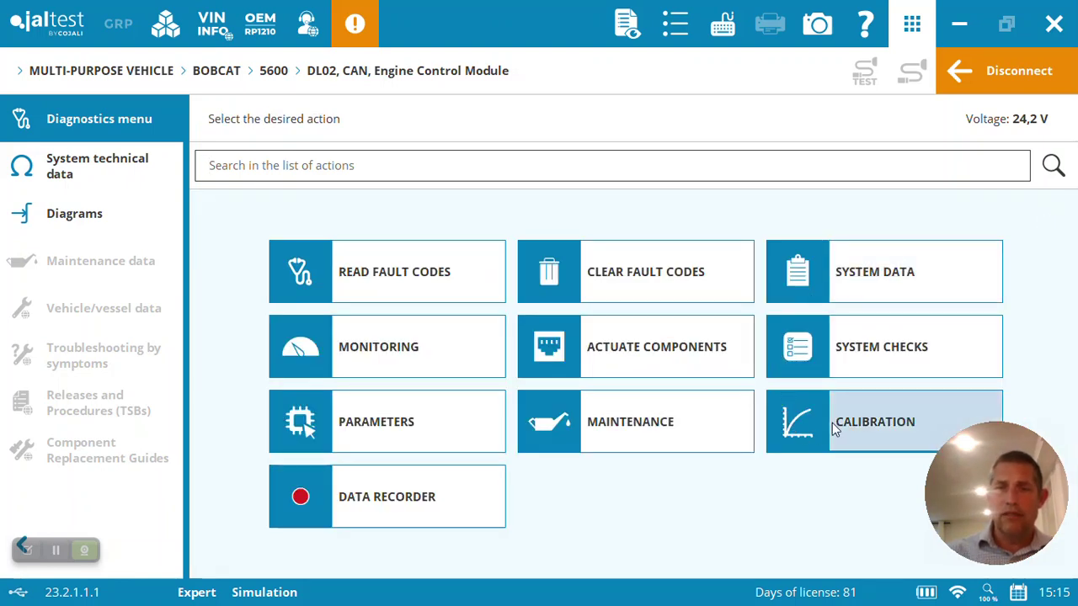
# - Check the procedures available under Calibration and return to the list of diagnostic actions
pyautogui.click(832, 422)
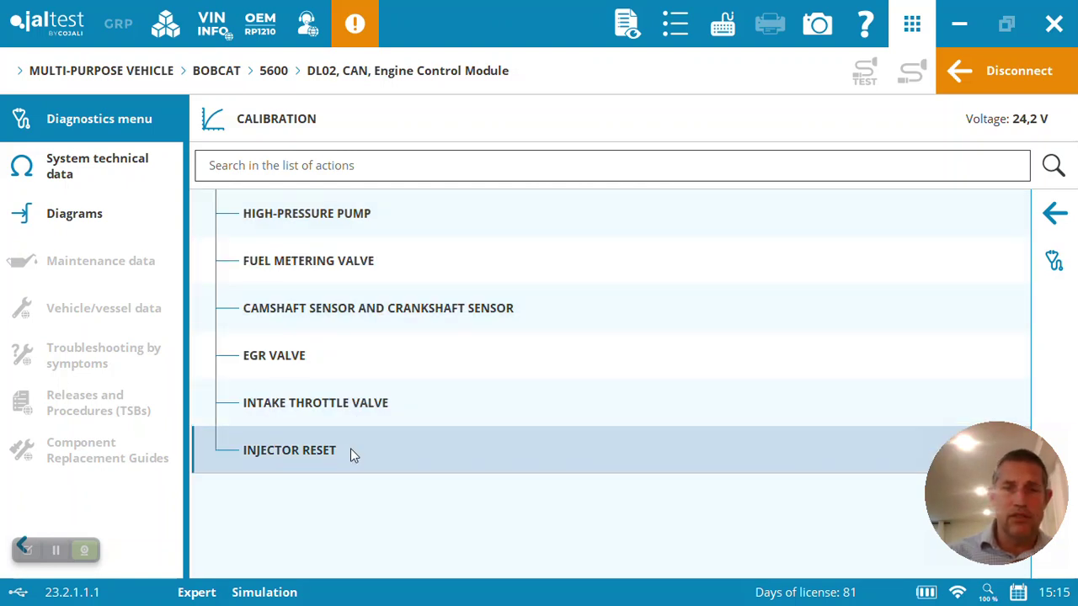
pyautogui.click(1056, 216)
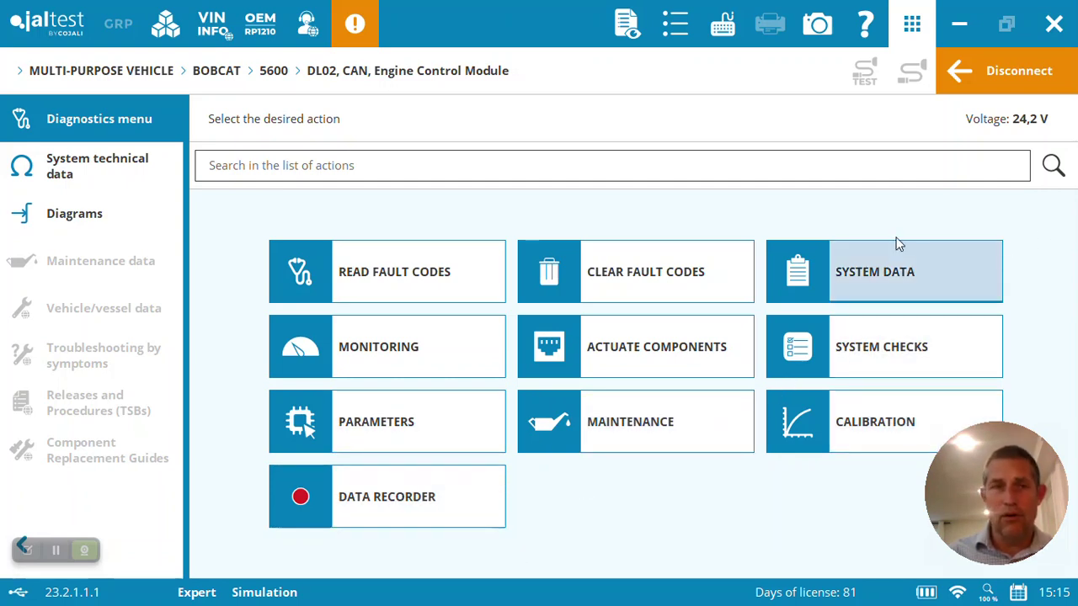
# - Browse the system technical data for the CS1 engine stop switch, CS11 speed control switch and CY7 fuel metering valve
pyautogui.click(73, 160)
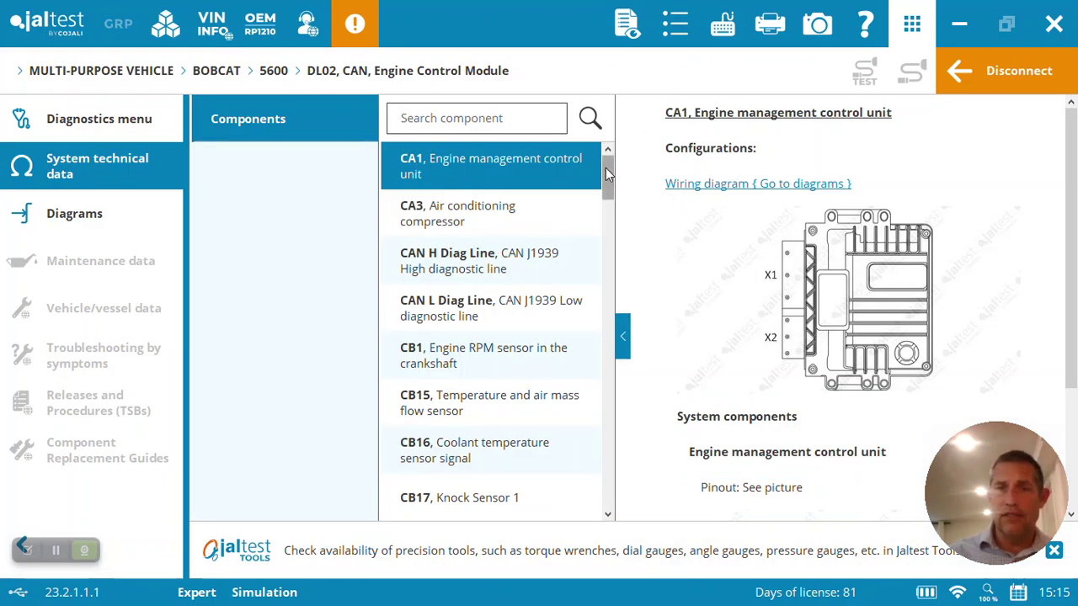
pyautogui.moveTo(608, 173); pyautogui.dragTo(582, 392)
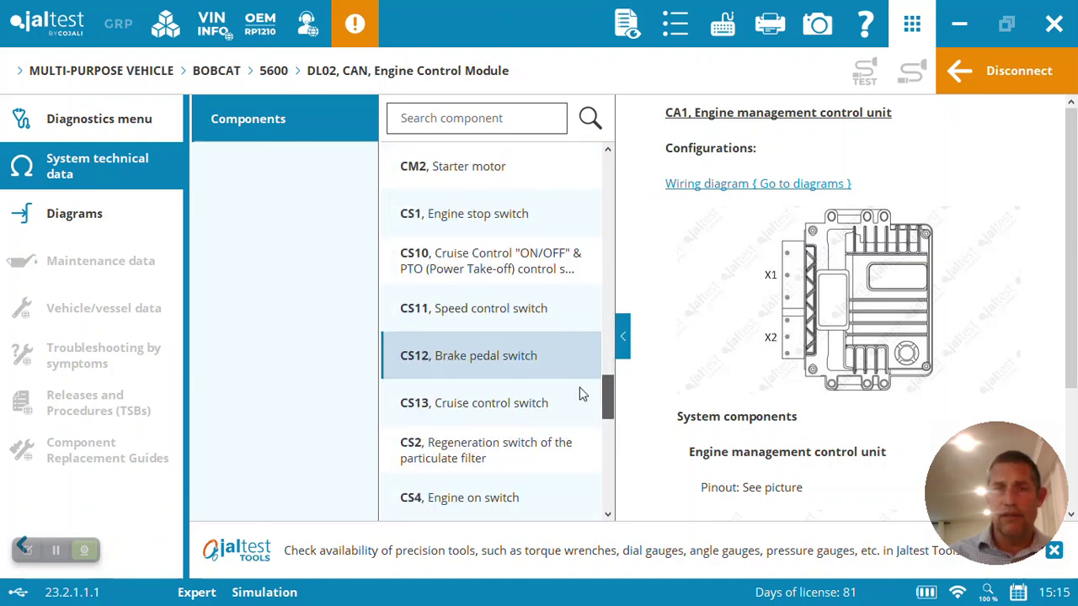
pyautogui.click(527, 234)
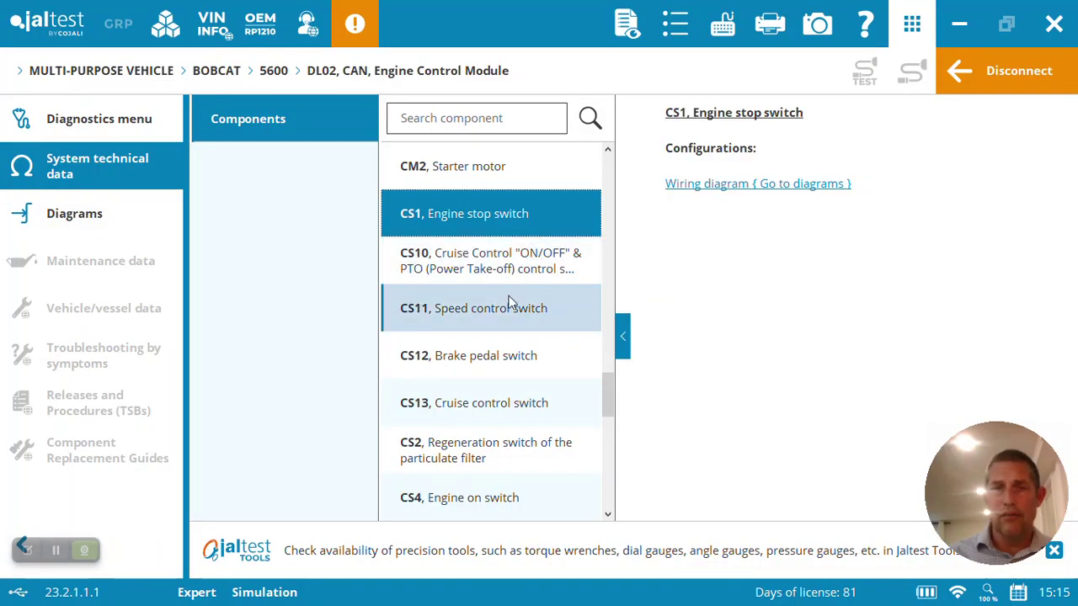
pyautogui.click(508, 304)
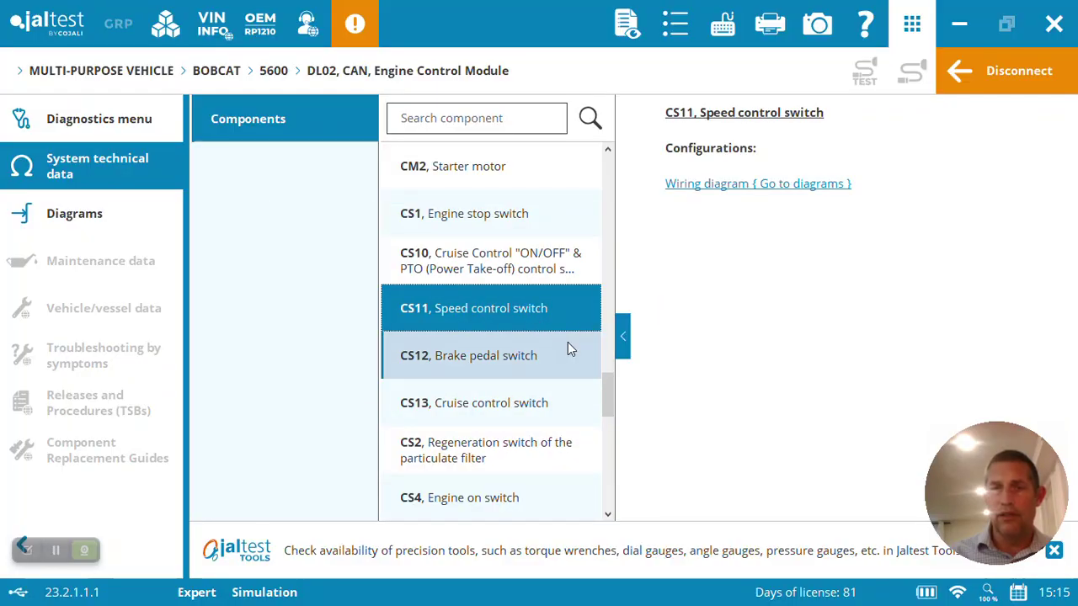
pyautogui.moveTo(602, 388); pyautogui.dragTo(601, 495)
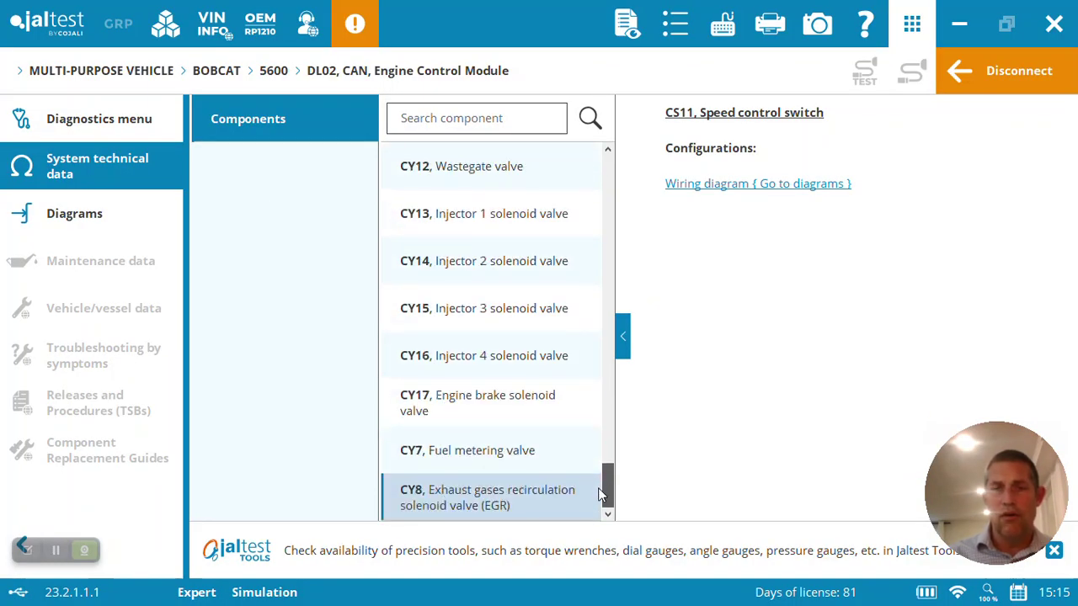
pyautogui.click(560, 460)
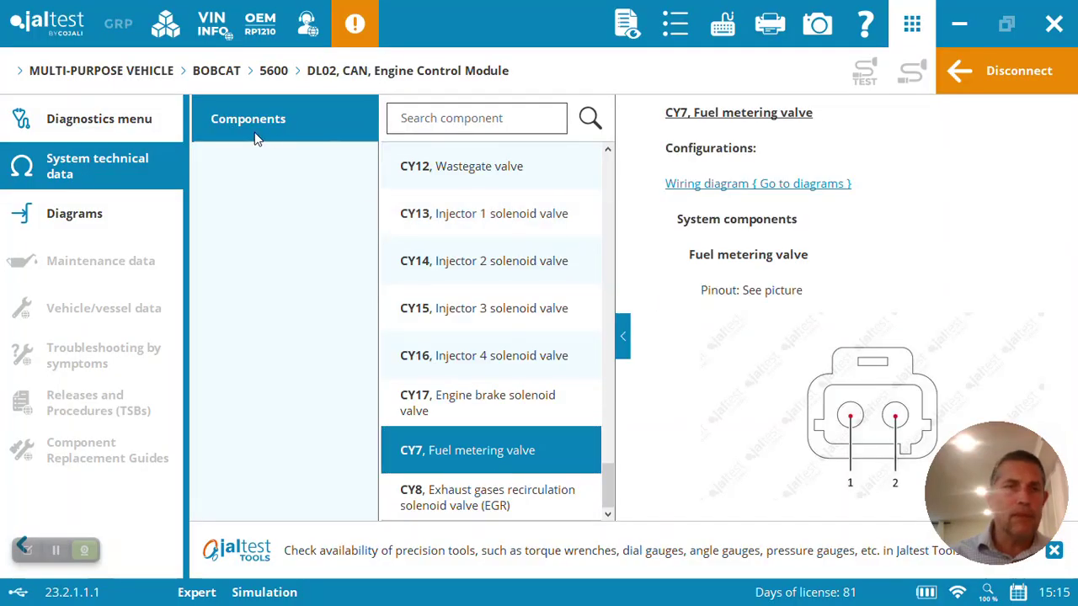
# - View the engine control module's wiring diagram, then disconnect from the system and accept the disconnection
pyautogui.click(69, 215)
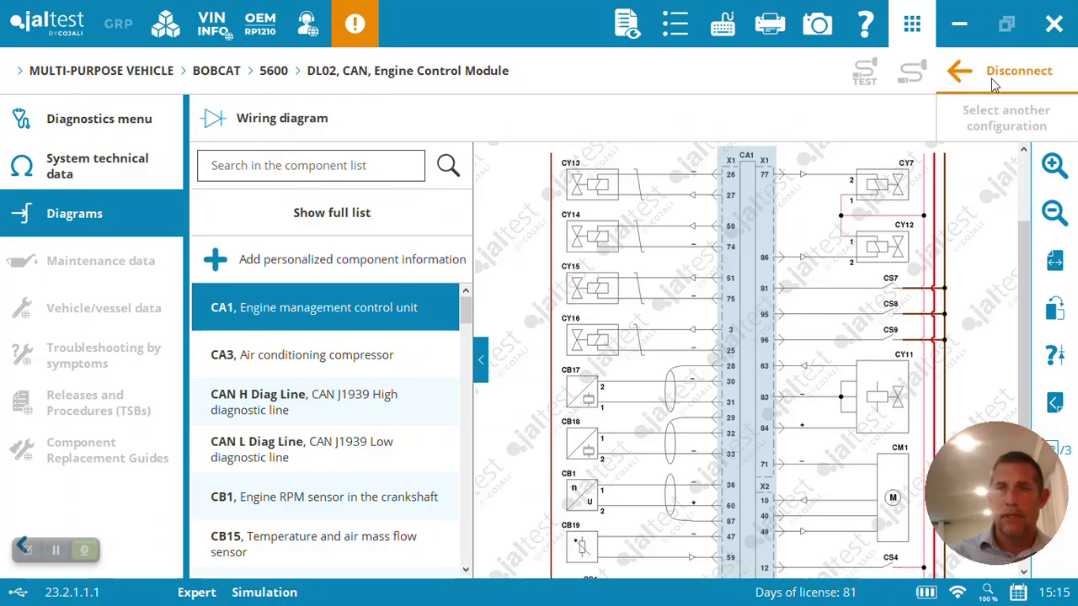
pyautogui.click(992, 79)
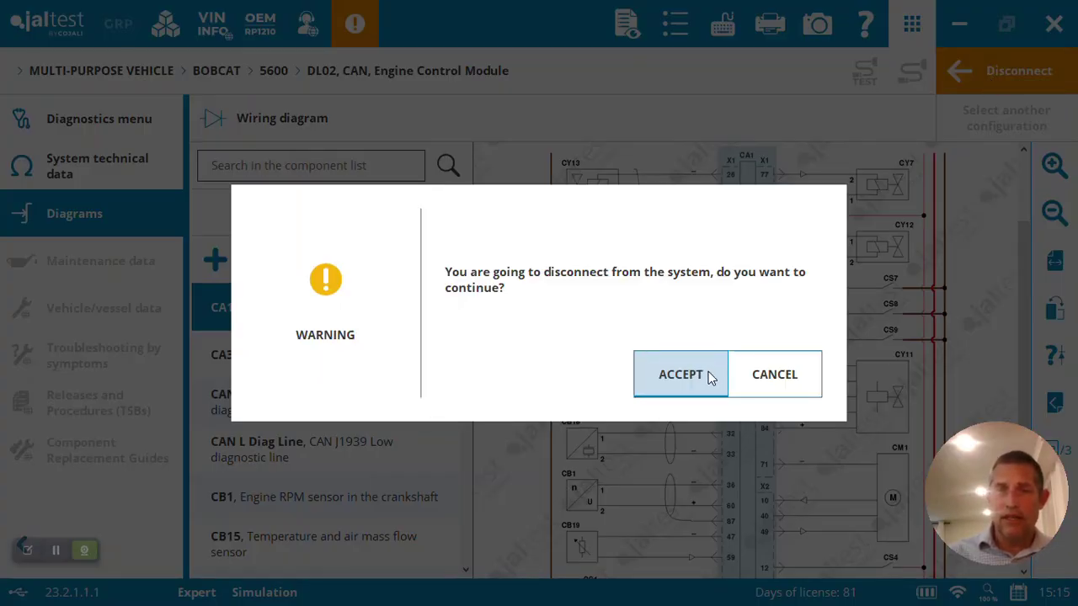
pyautogui.click(680, 375)
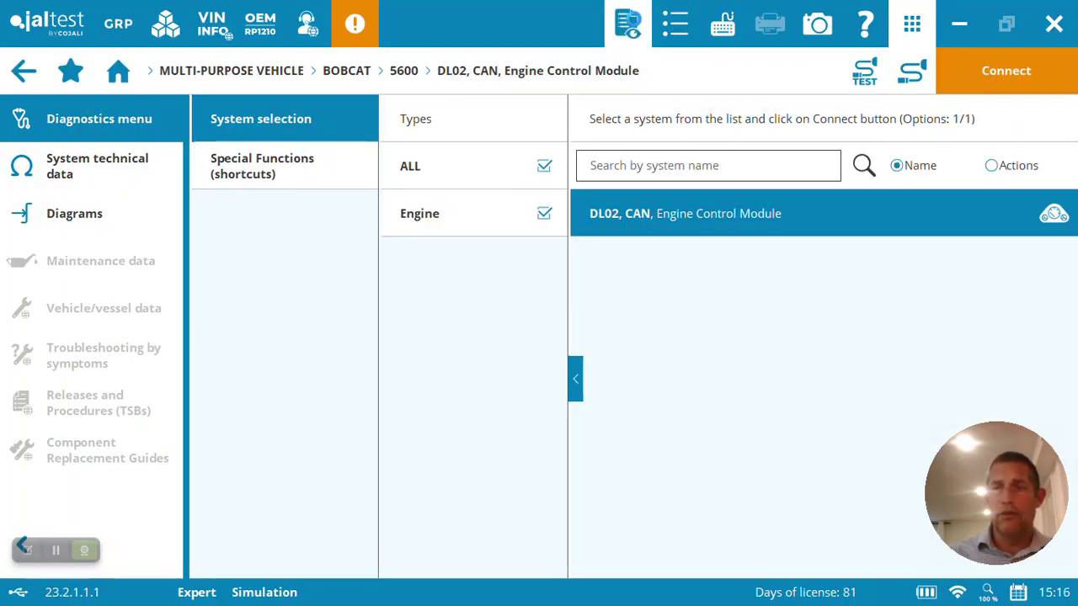
# - Preview the diagnostic report, look through its fault codes, measurements, system checks and signature sections, and close the preview
pyautogui.click(629, 22)
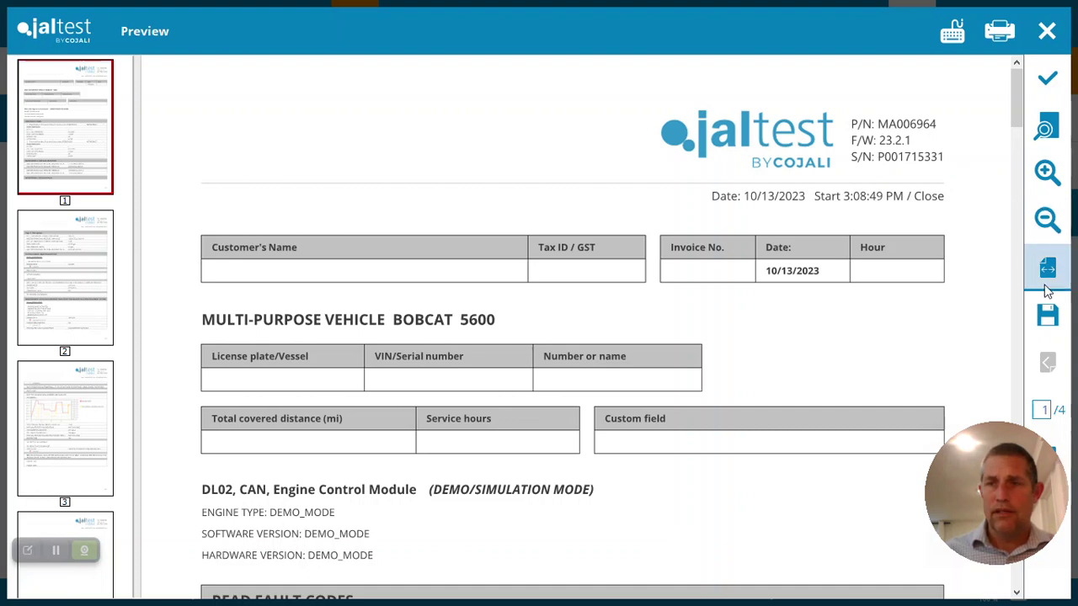
pyautogui.scroll(-1, 1011, 111)
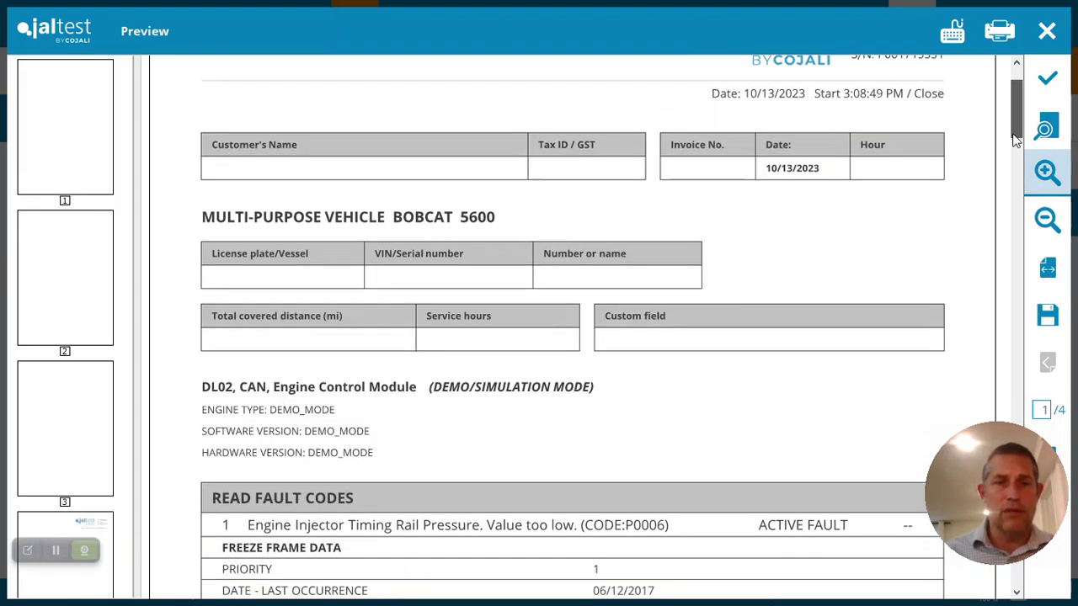
pyautogui.moveTo(1014, 118); pyautogui.dragTo(1016, 177)
pyautogui.moveTo(1016, 220); pyautogui.dragTo(1013, 258)
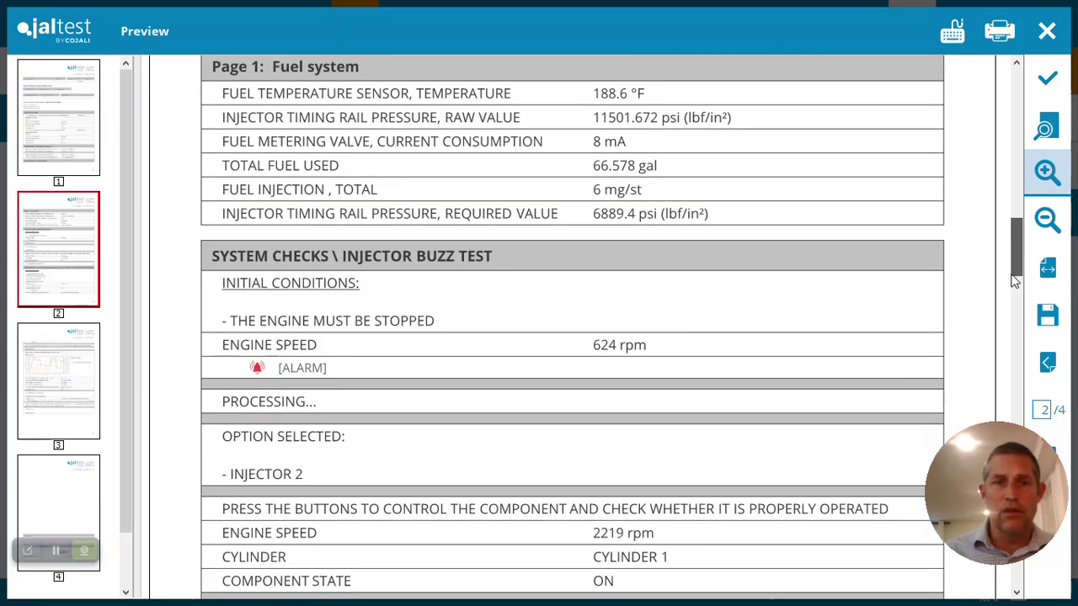
pyautogui.moveTo(1012, 251); pyautogui.dragTo(1004, 581)
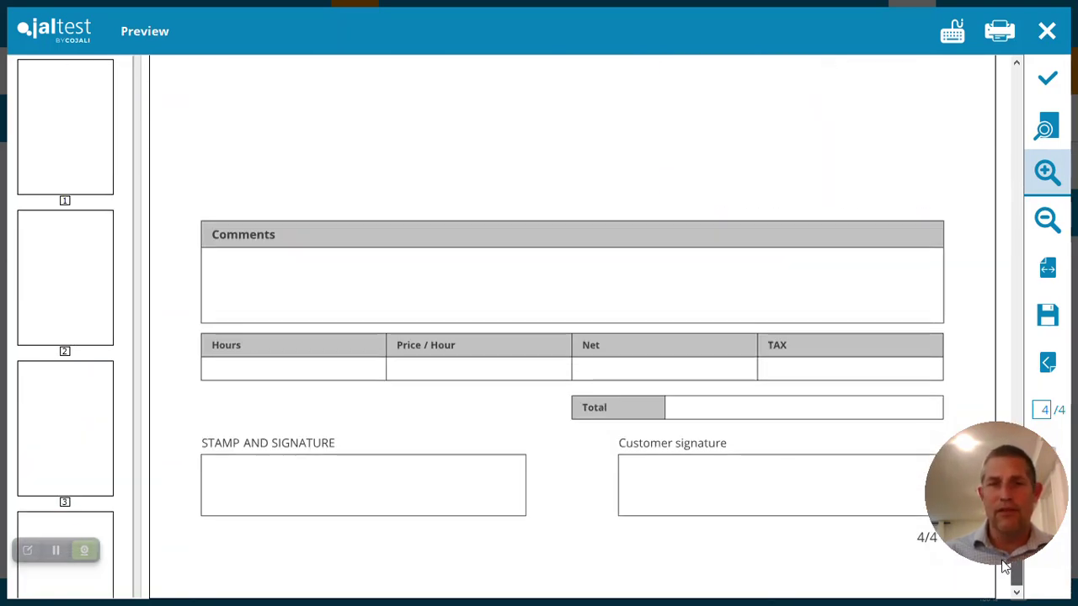
pyautogui.click(1040, 291)
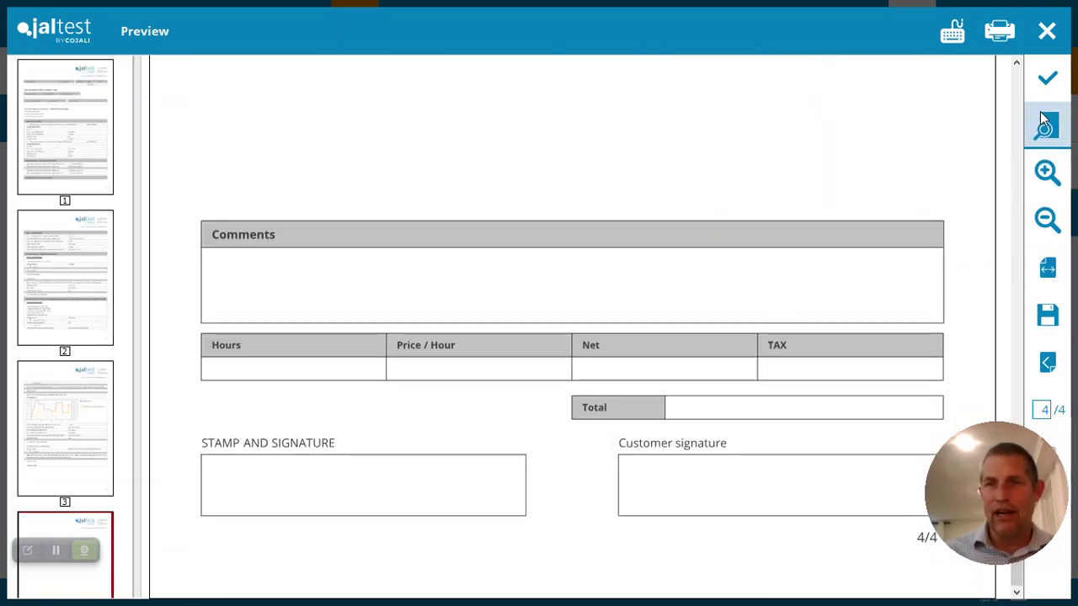
pyautogui.click(1049, 76)
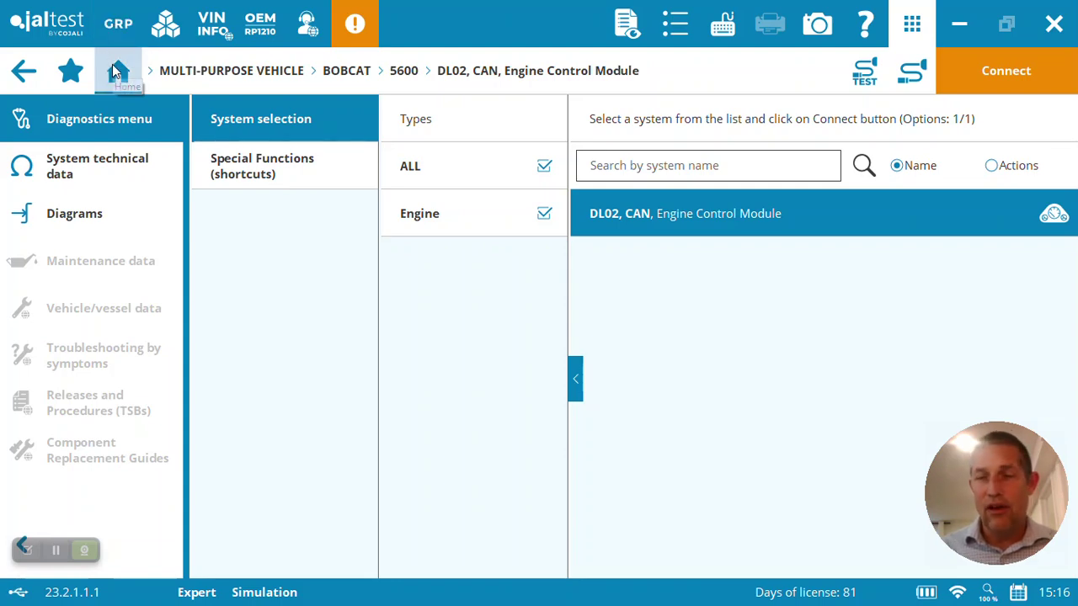
# - Return to the home page without saving the diagnostic report
pyautogui.click(116, 72)
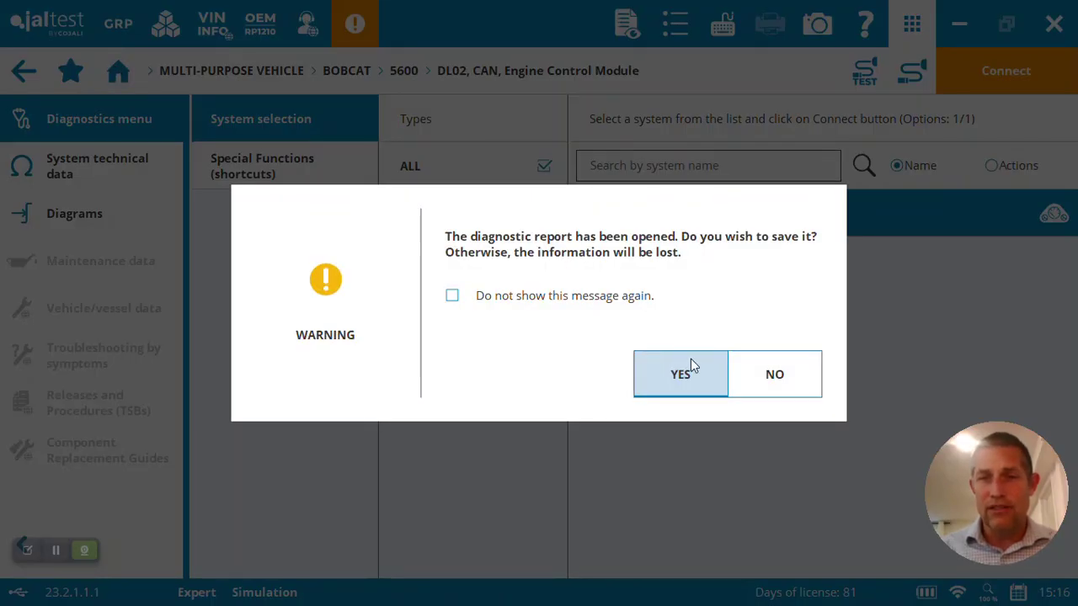
pyautogui.click(738, 378)
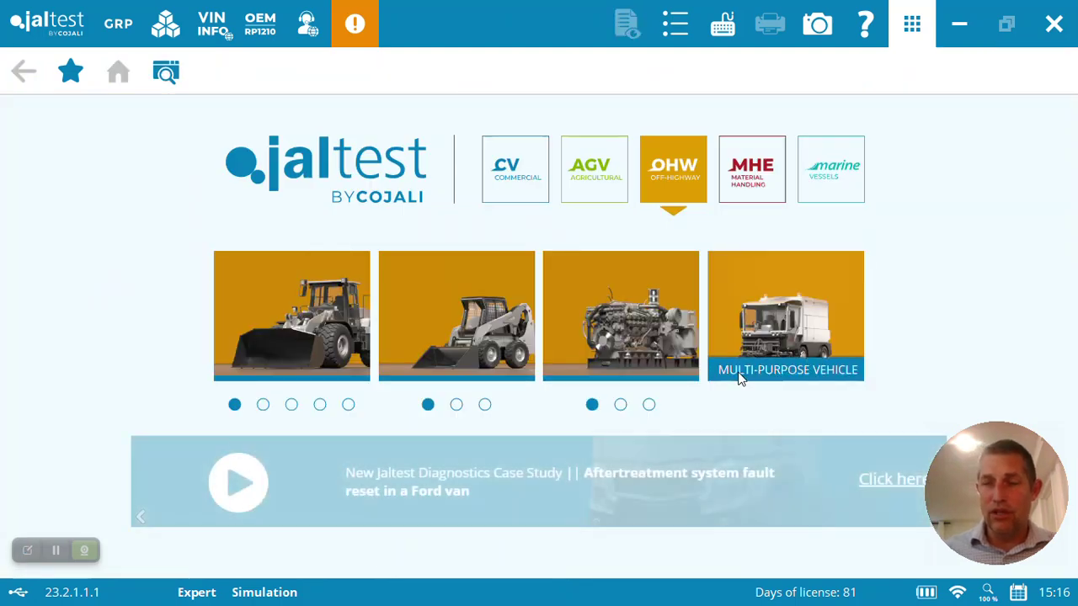